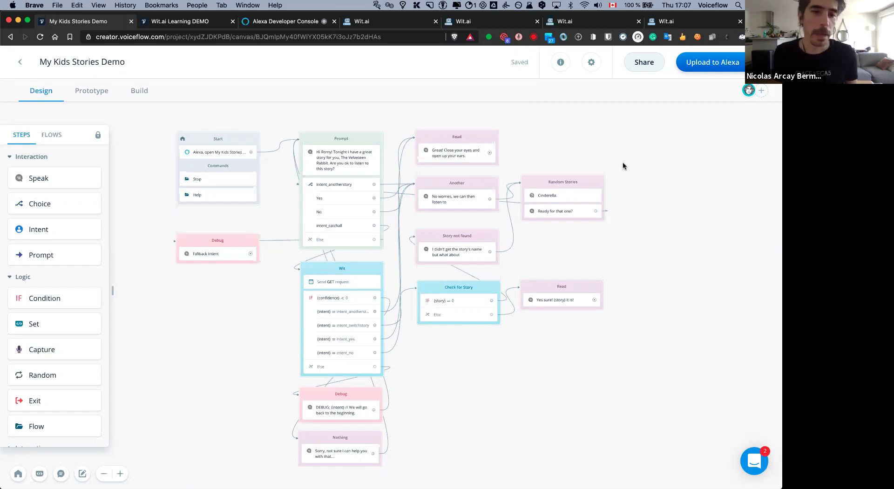
drag(622, 148, 641, 154)
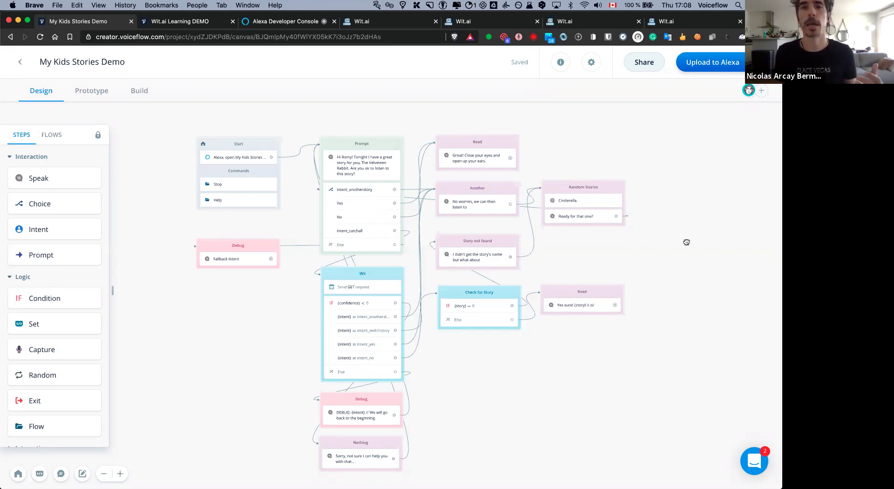
drag(686, 242, 686, 228)
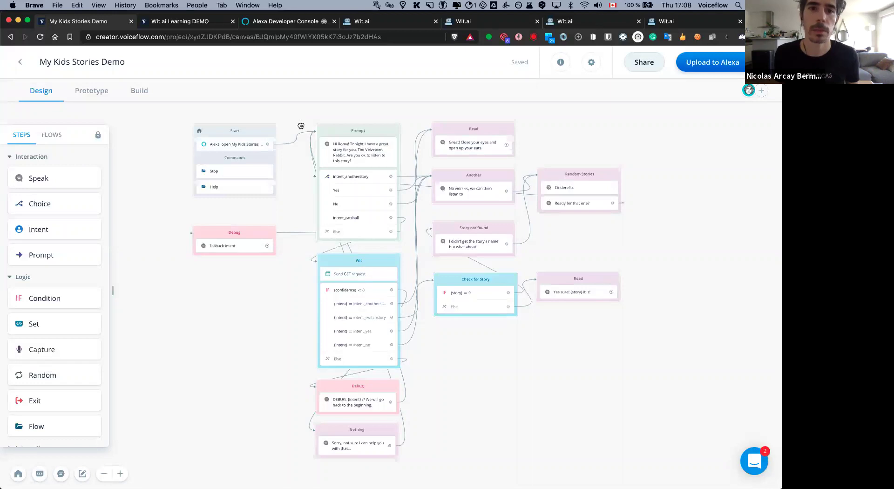
drag(301, 126, 329, 145)
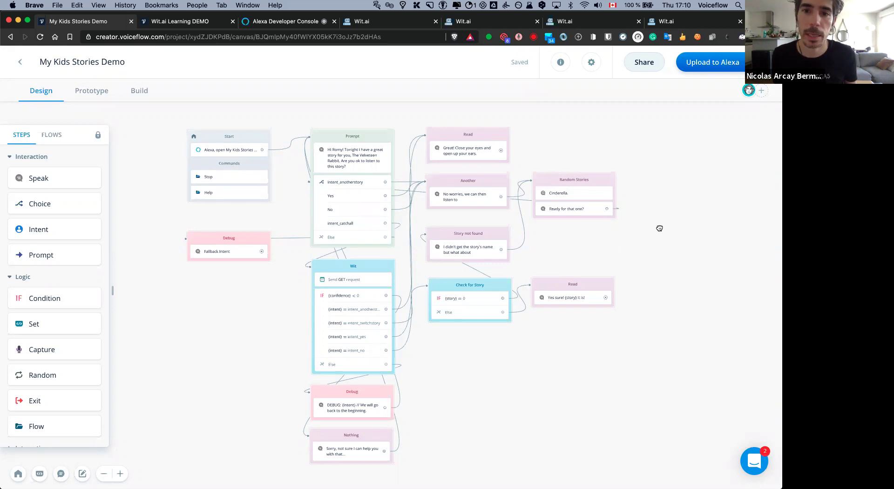
scroll(659, 216, down, 2)
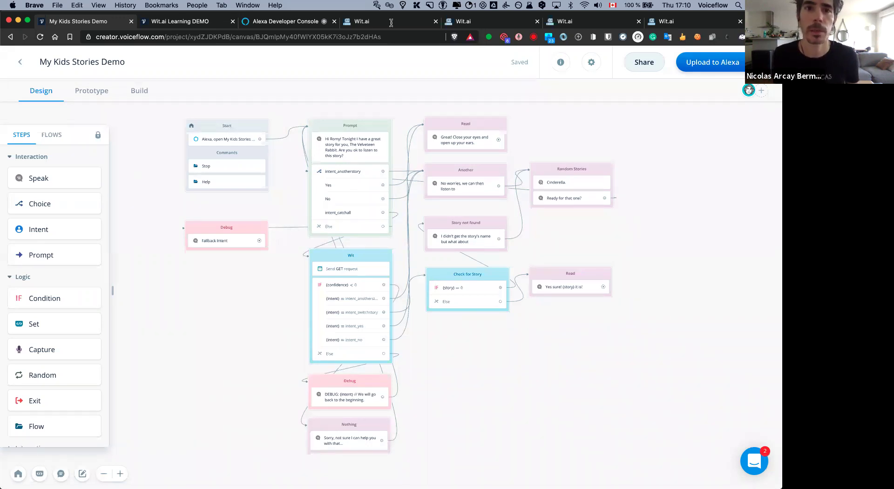
Review the Wit.ai home page, language FAQ, VoiceflowDemo training page and HTTP API rate-limit note, plus the Alexa developer console test page
click(367, 24)
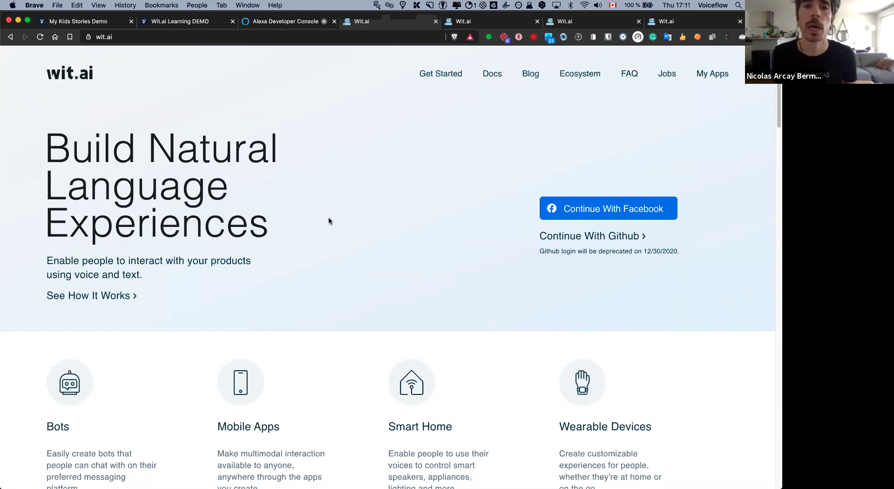
click(565, 25)
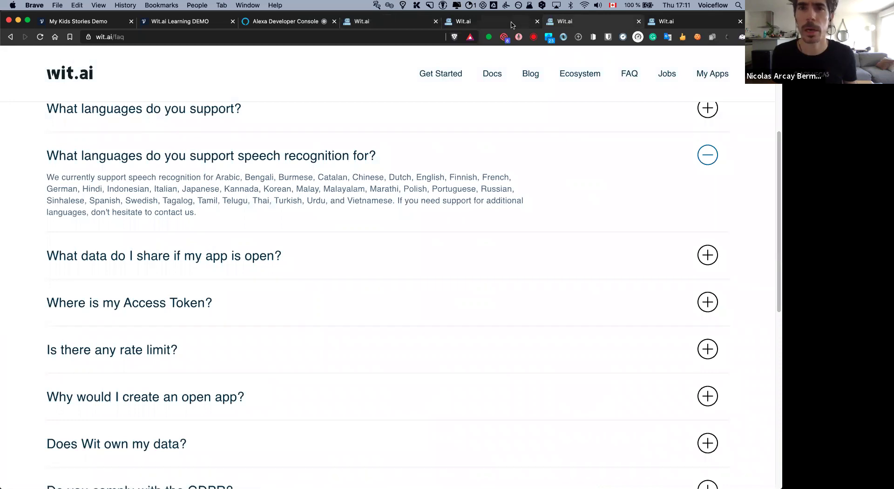
click(512, 25)
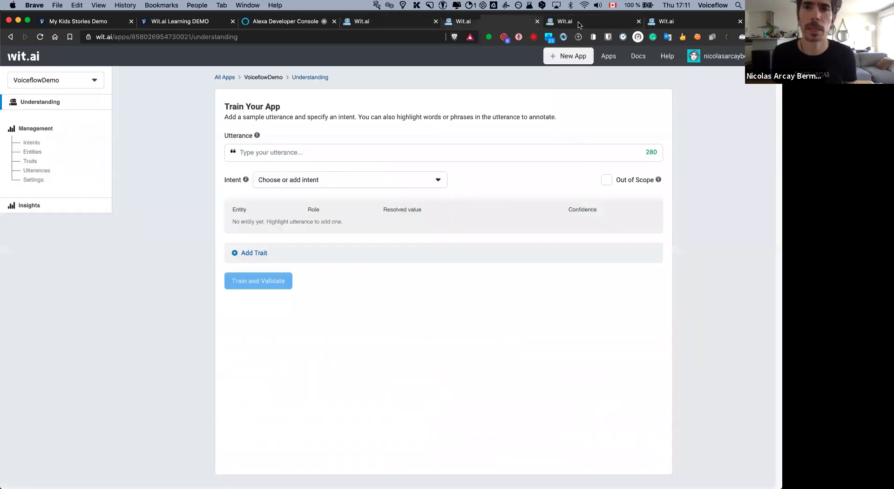
click(678, 26)
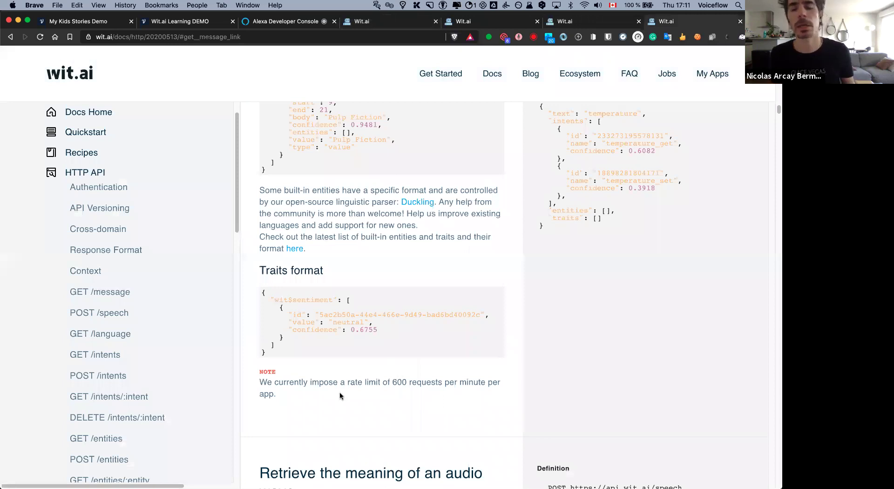
double_click(396, 381)
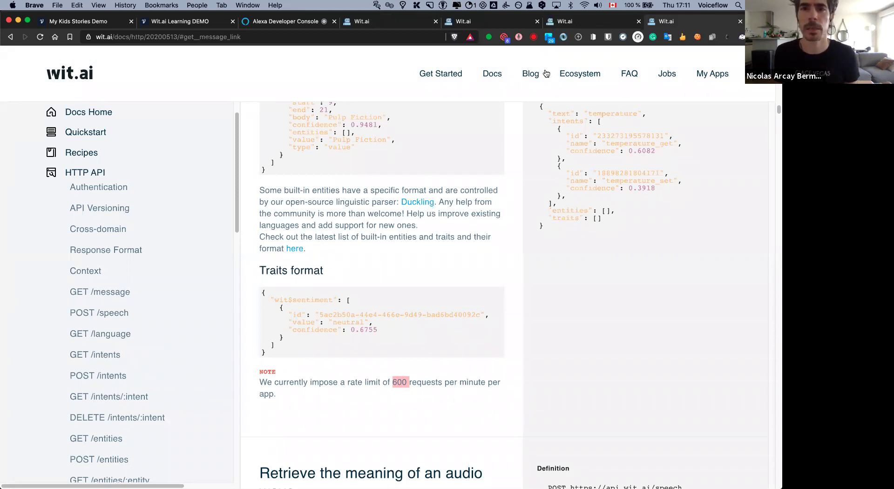
click(570, 21)
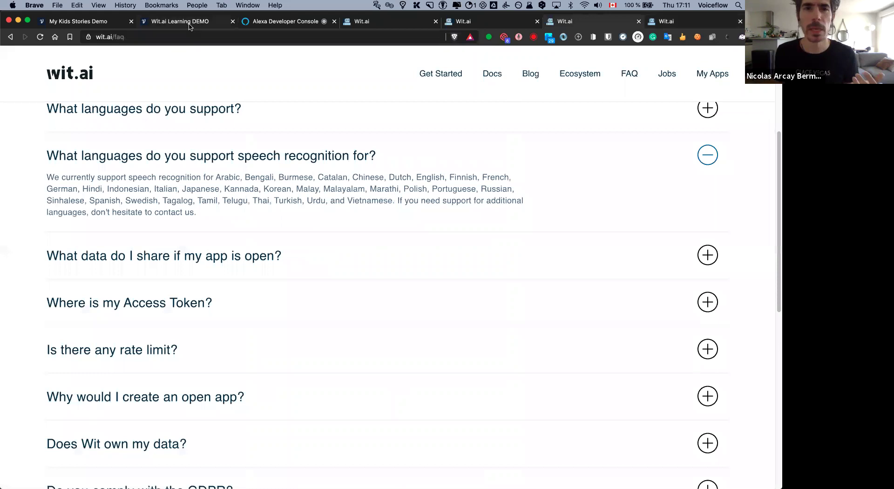
click(266, 26)
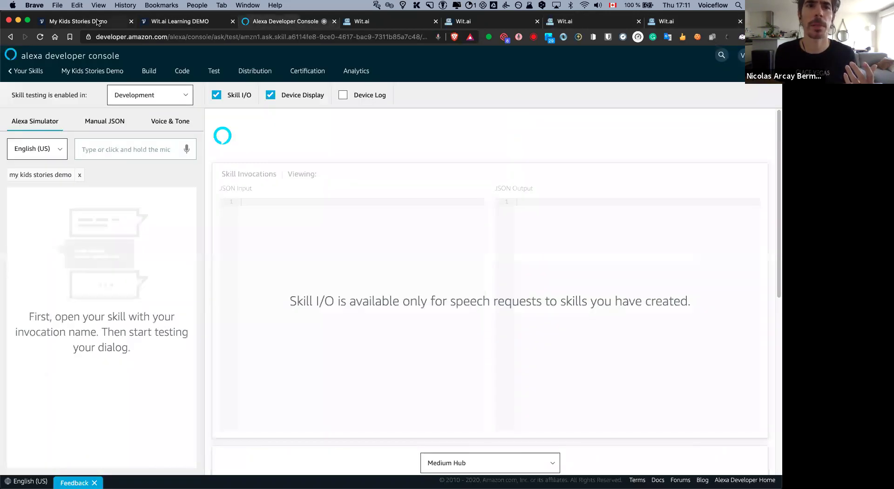
Return to the My Kids Stories Demo project and open the Prompt block's Speak step to read its greeting
click(97, 22)
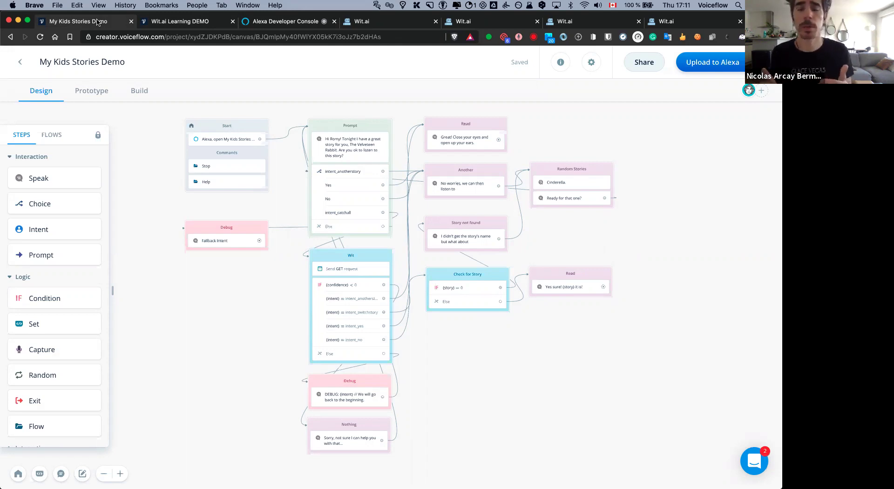
mouse_move(245, 316)
mouse_down()
mouse_move(259, 326)
mouse_move(239, 322)
mouse_up()
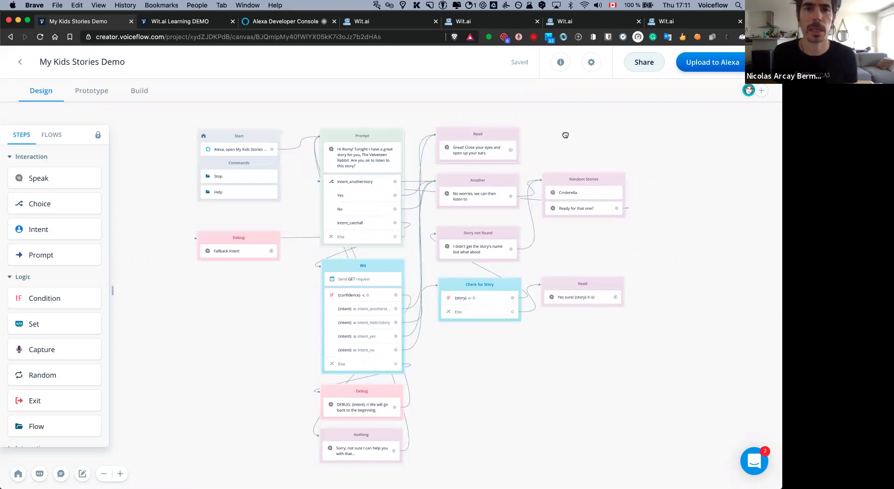
scroll(356, 152, right, 1)
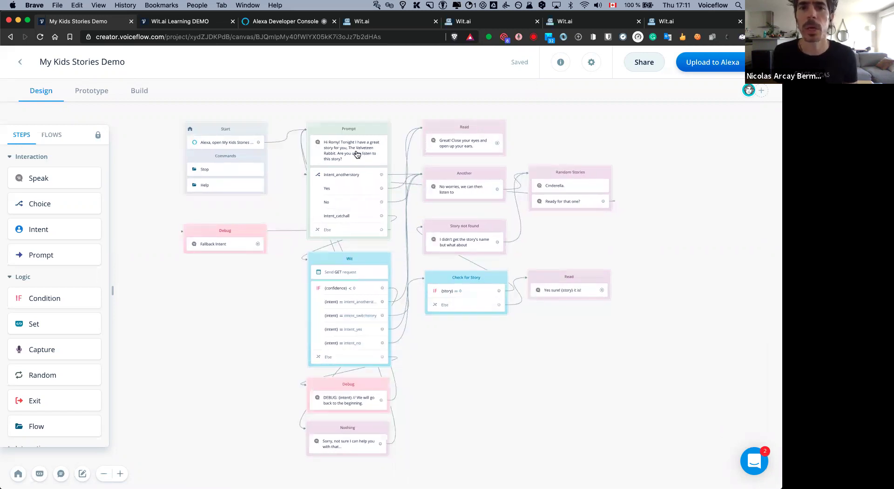
click(356, 154)
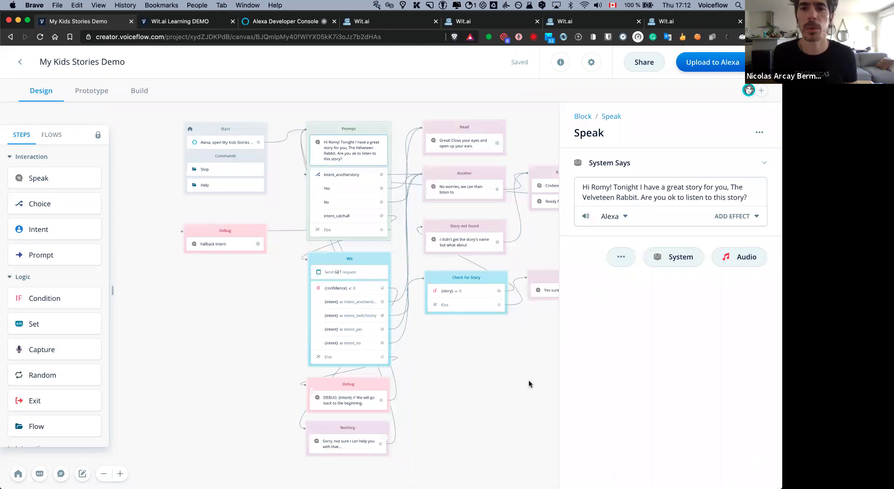
scroll(475, 352, right, 3)
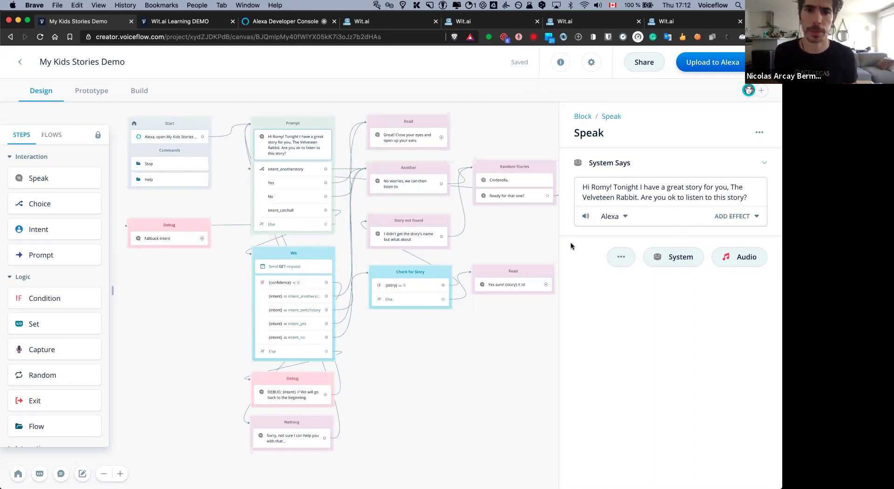
Open the Prompt block's Choice step and examine its YesIntent, NoIntent and intent_catchall paths, including the catch-all utterances
click(295, 183)
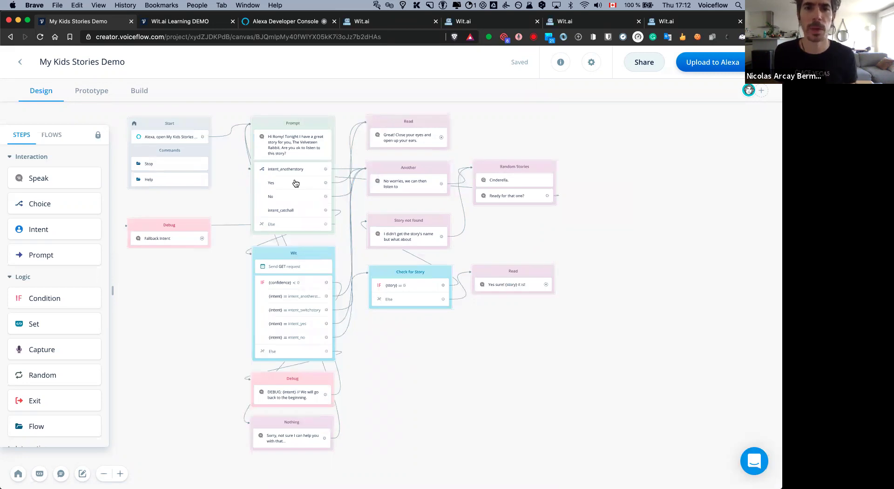
click(296, 183)
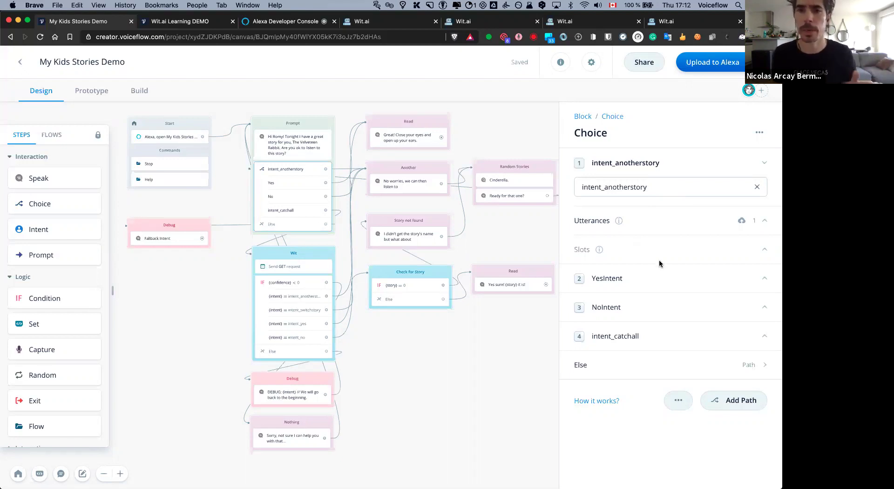
click(643, 278)
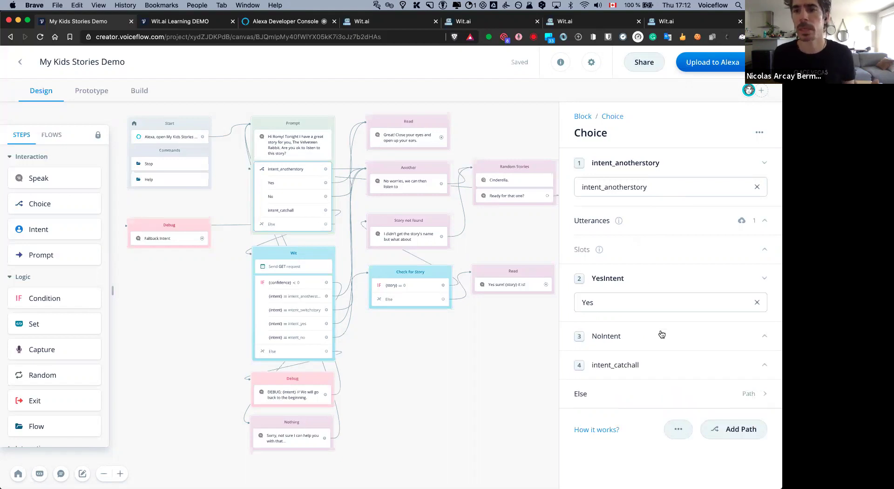
click(661, 335)
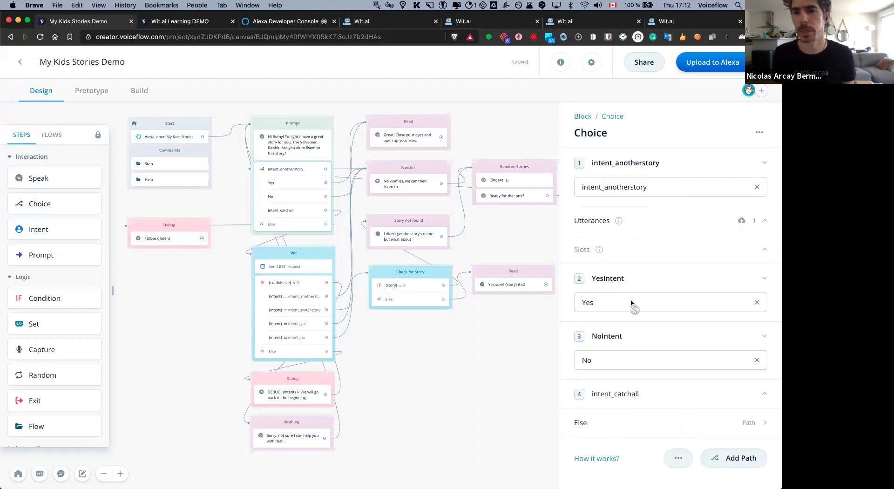
click(650, 395)
scroll(638, 359, down, 2)
scroll(638, 357, down, 5)
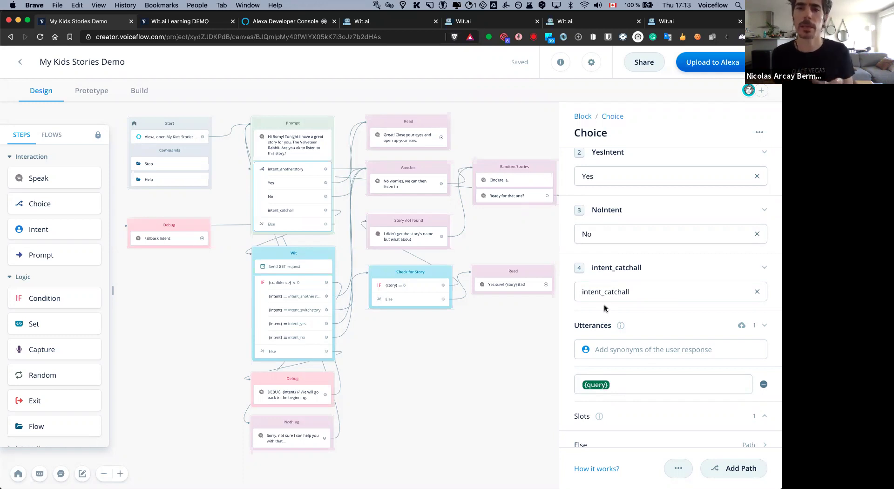
scroll(665, 260, up, 2)
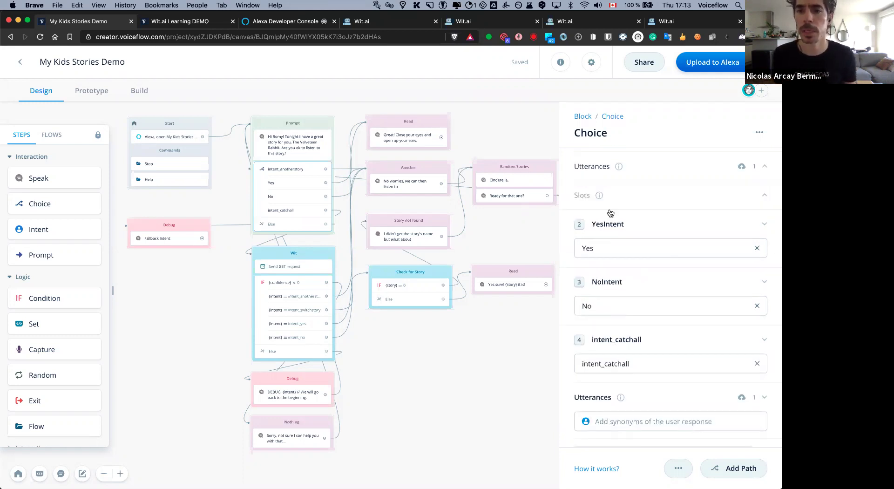
scroll(654, 269, down, 2)
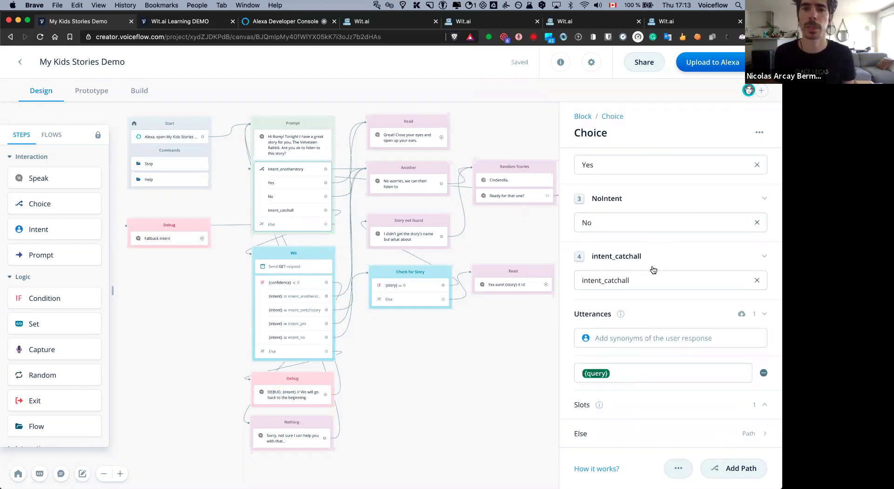
scroll(653, 278, down, 1)
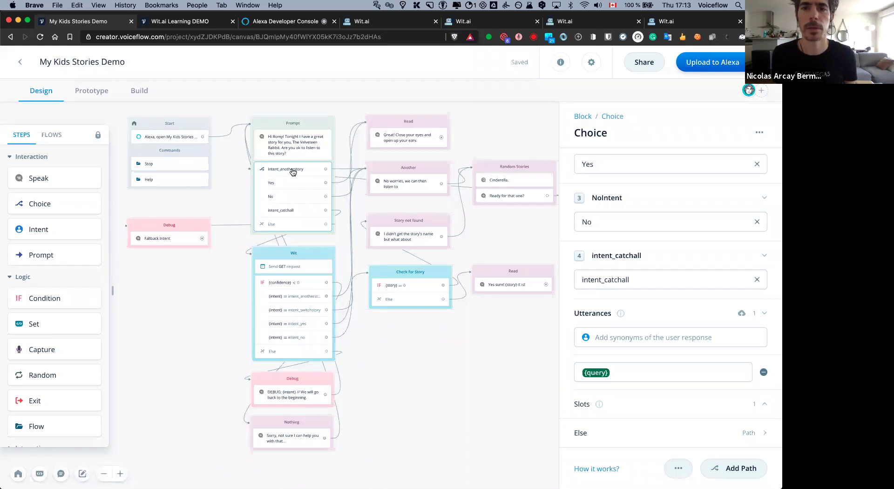
Expand the utterances of intent_anotherstory in the Choice step and inspect its sample phrase
scroll(644, 207, up, 3)
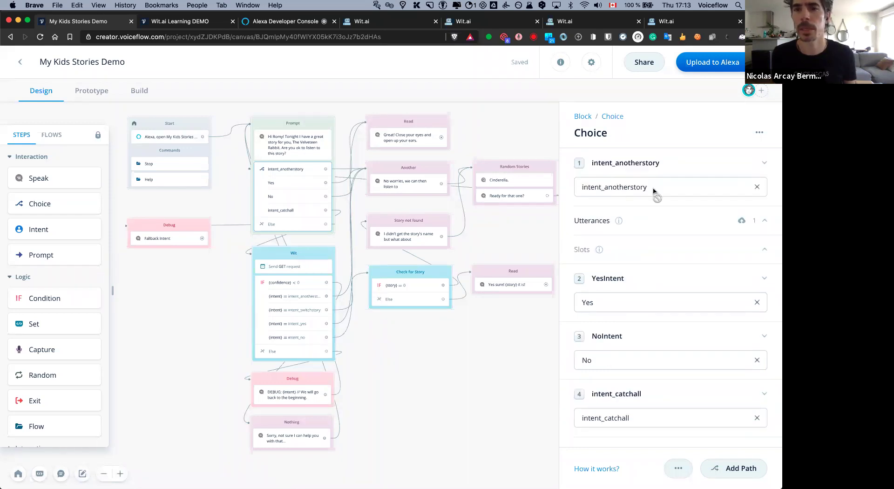
click(665, 220)
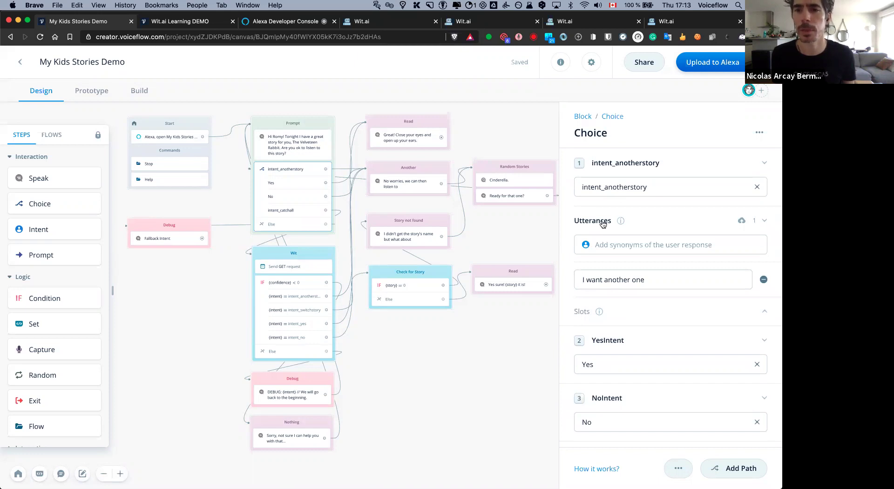
click(662, 282)
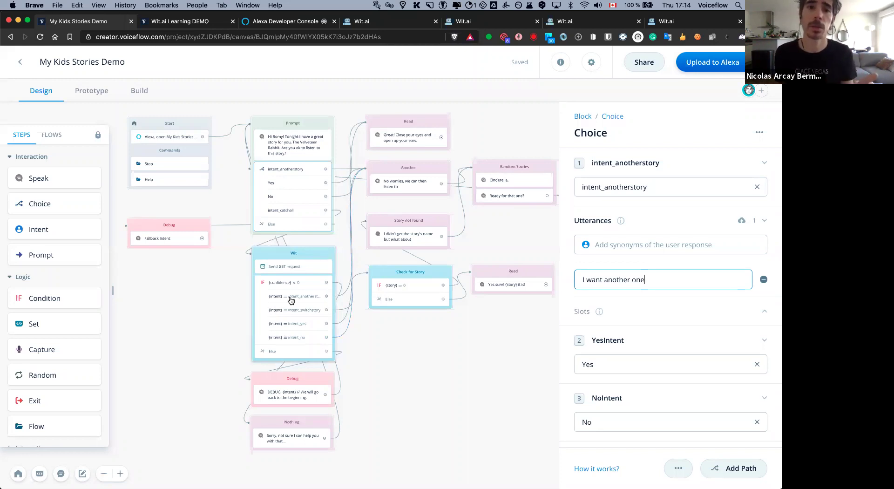
click(292, 179)
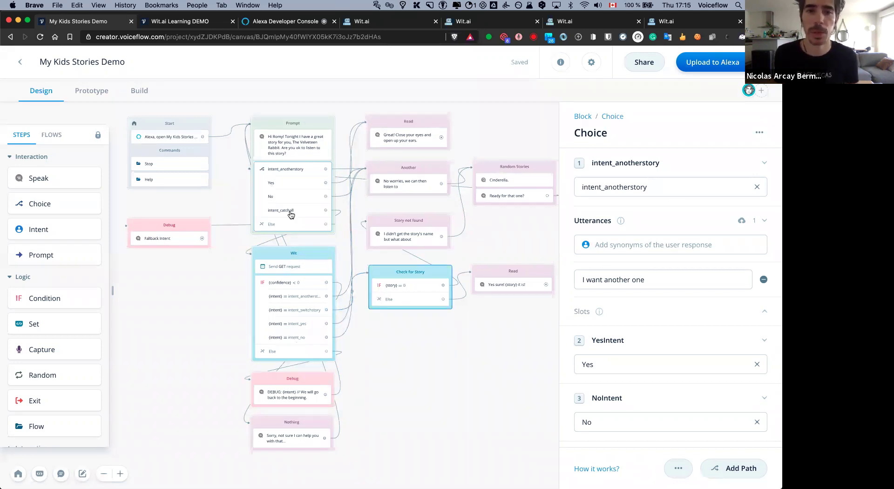
drag(79, 187, 322, 229)
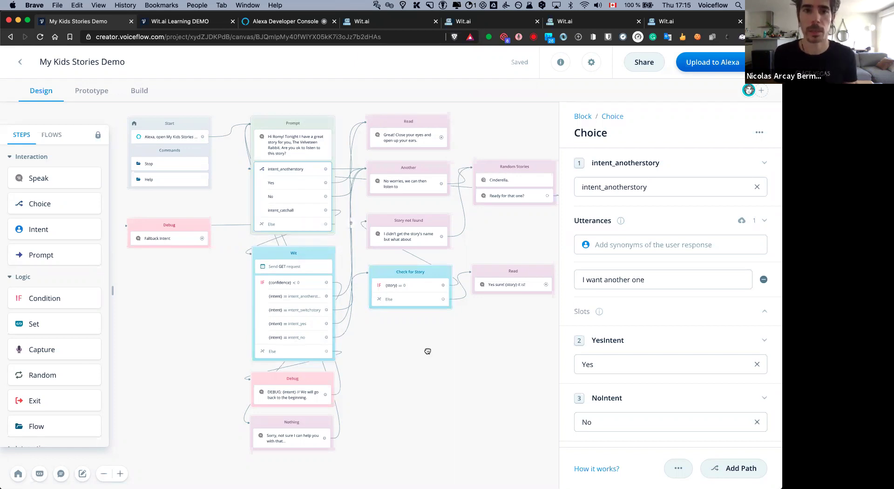
scroll(427, 354, right, 2)
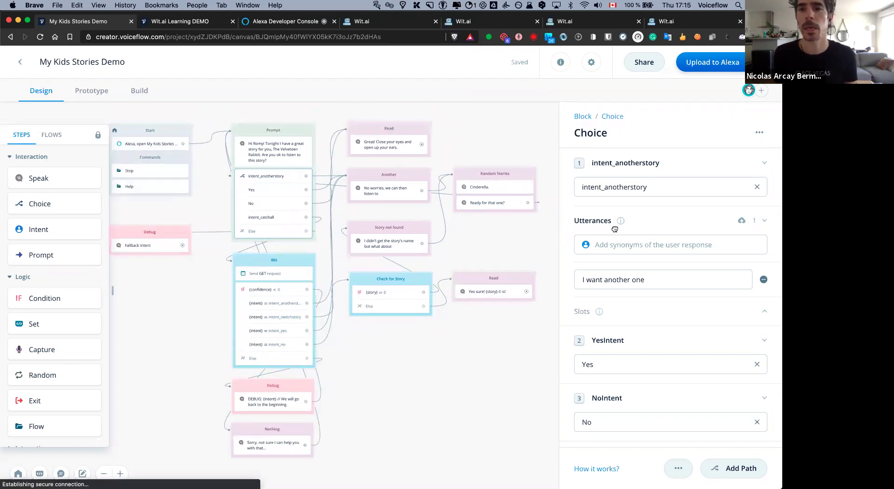
click(231, 219)
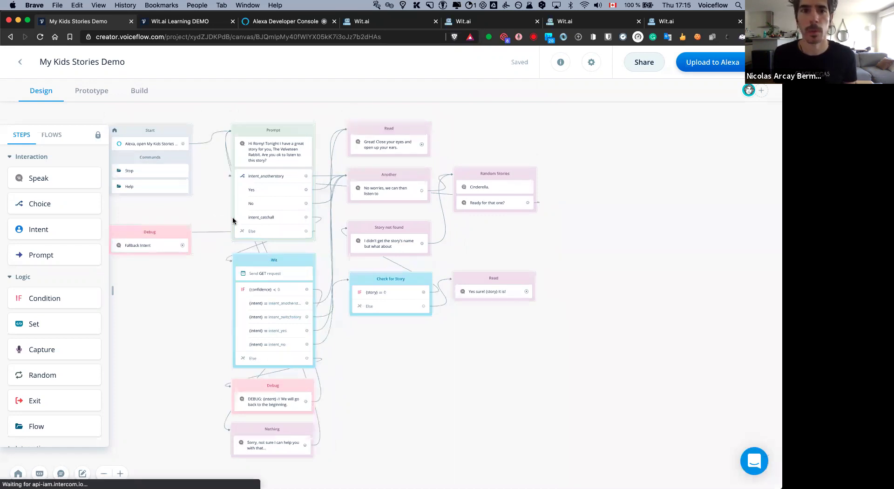
click(265, 186)
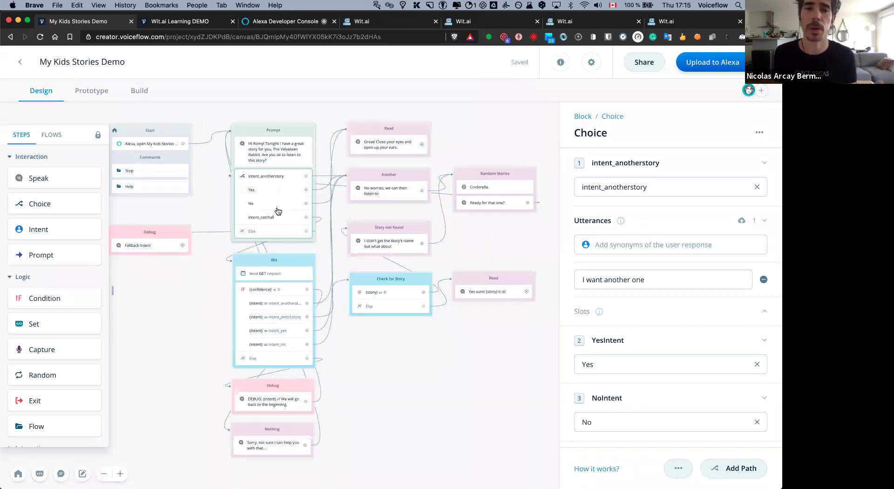
Copy the project's testable link for in-browser prototyping and open it in a new browser tab
click(708, 104)
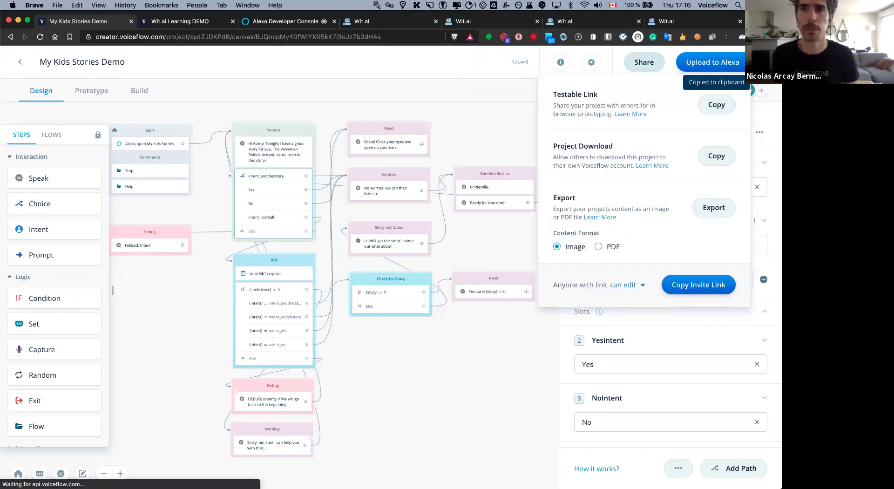
click(475, 368)
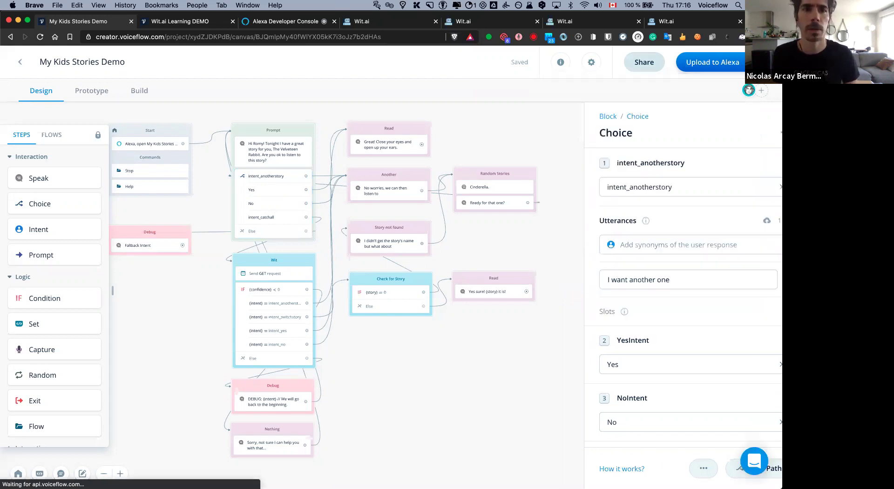
key(super+t)
key(super+v)
key(Return)
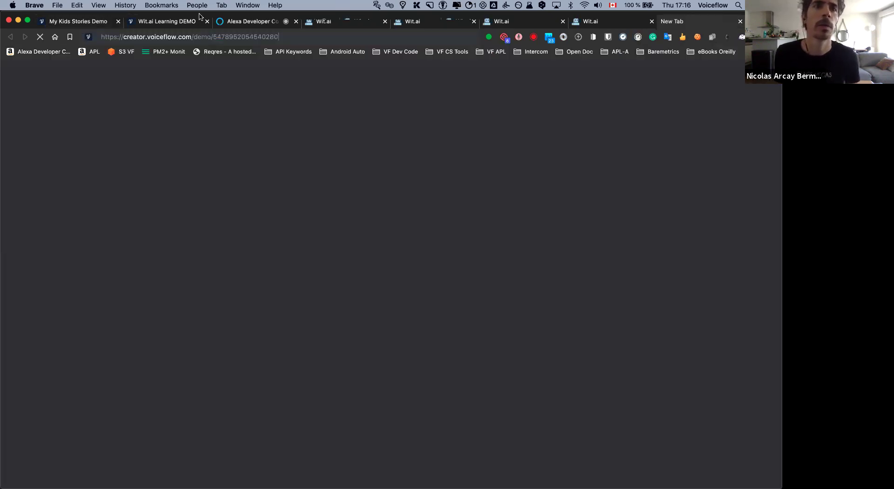
click(98, 6)
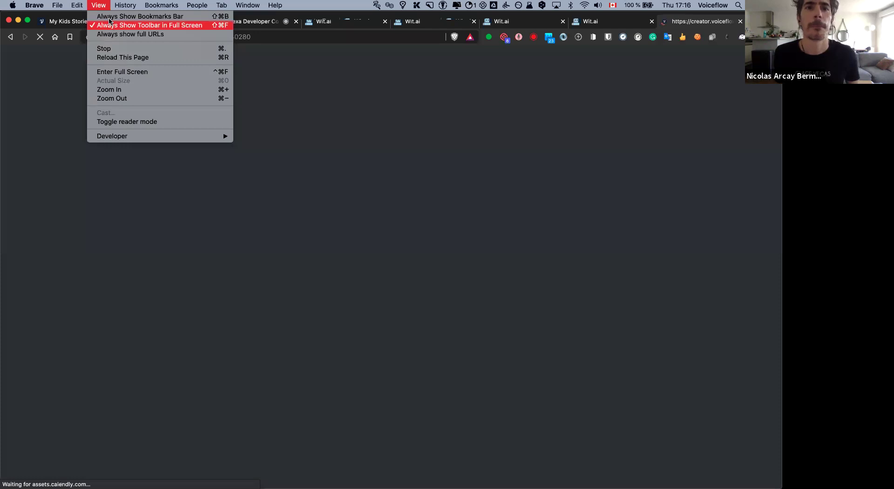
click(314, 128)
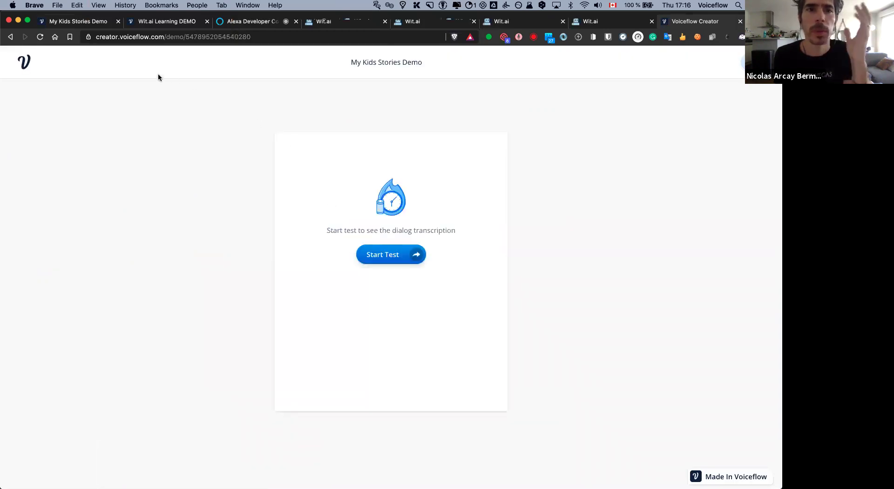
Reopen the Prompt block's Choice step in the project, read the intent_anotherstory utterance, and return to the prototype page
click(81, 22)
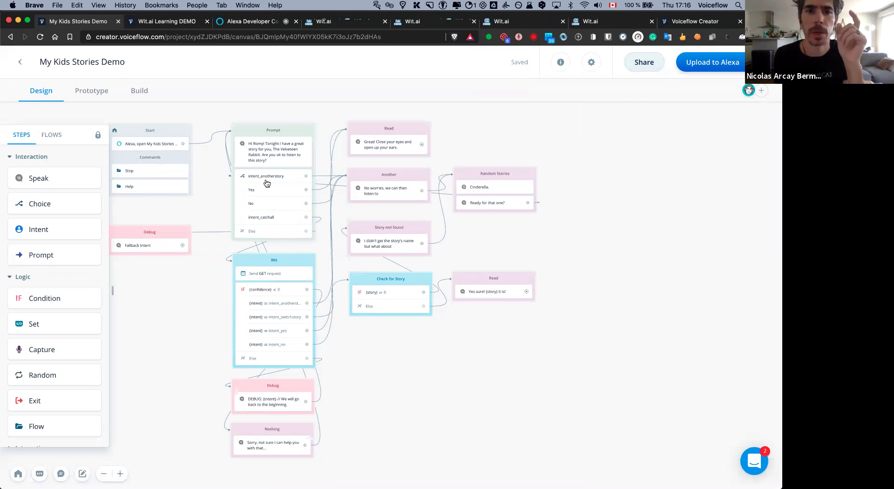
click(274, 185)
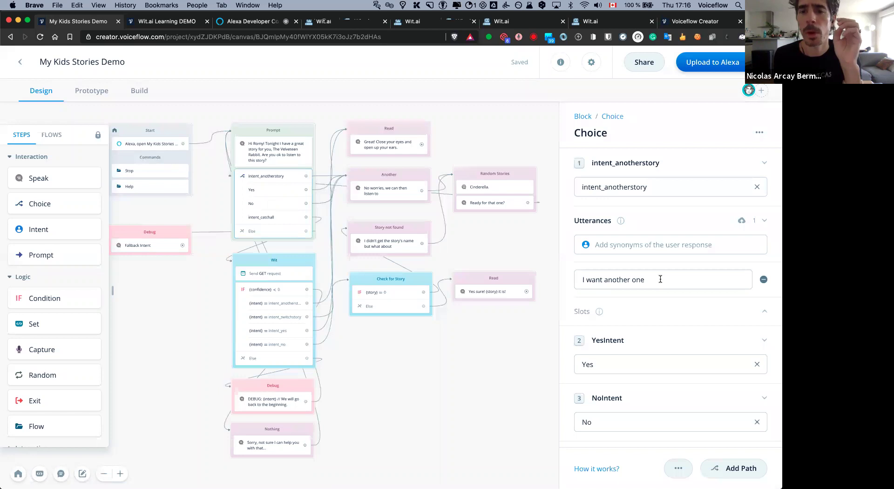
click(683, 22)
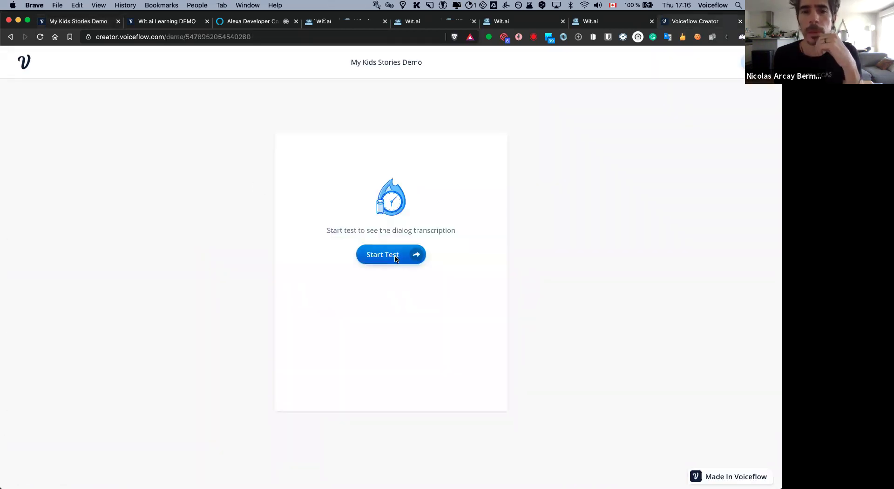
Start the prototype test and answer the story offer with "I already listened to that story"
click(394, 257)
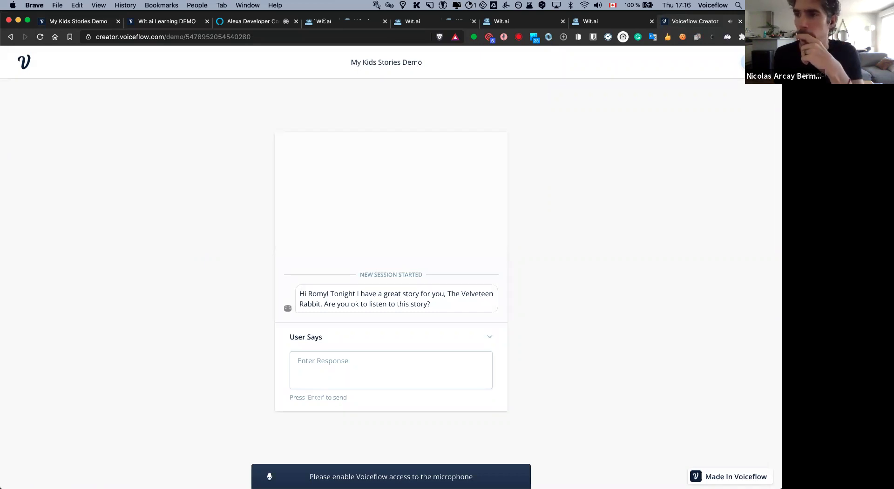
click(381, 355)
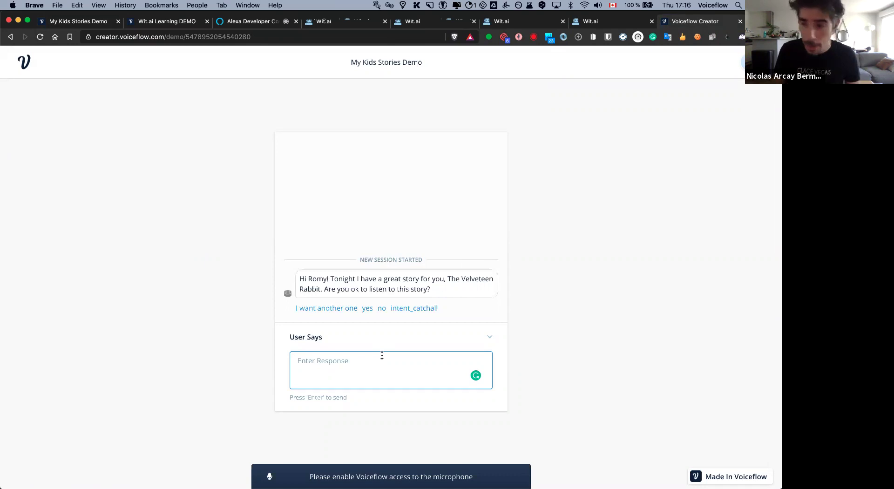
text(I alr)
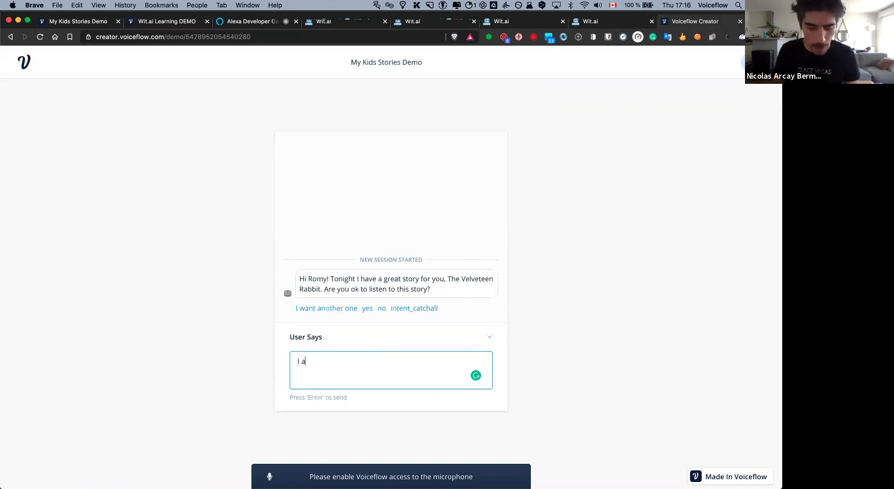
key(BackSpace)
key(BackSpace)
key(BackSpace)
key(BackSpace)
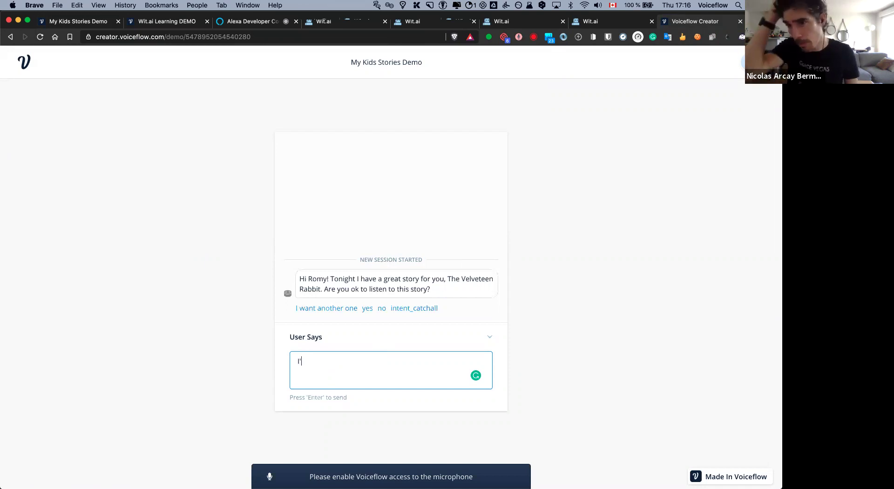
text(alreee)
key(BackSpace)
text(ady liste)
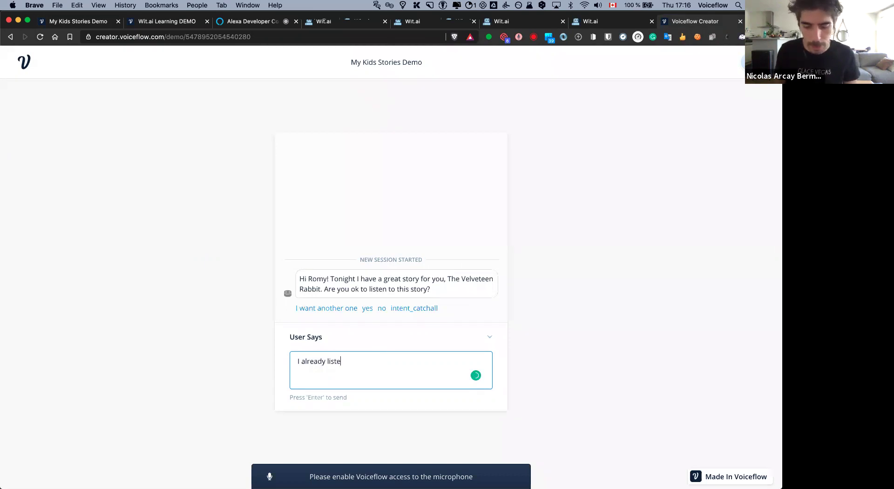
text(ned to that storyu)
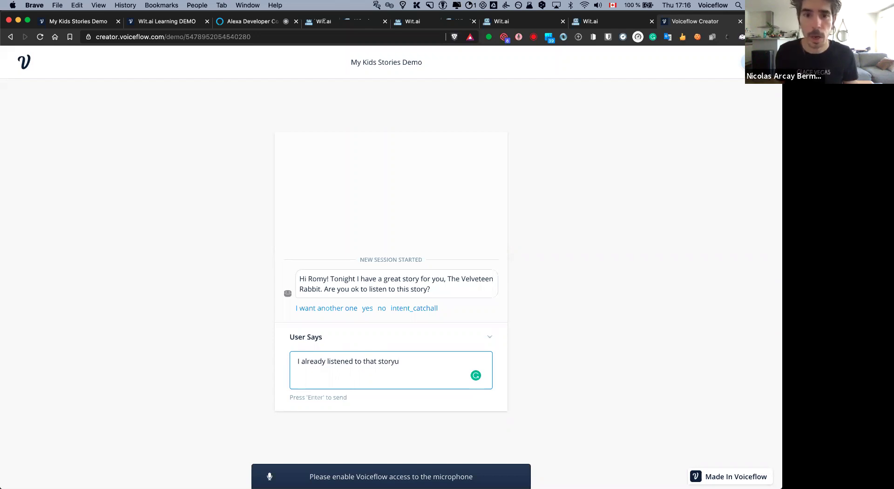
key(BackSpace)
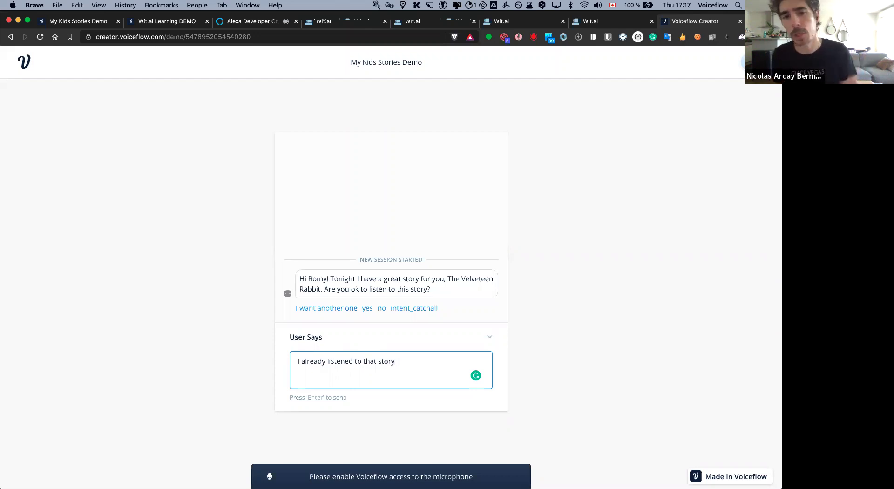
key(Return)
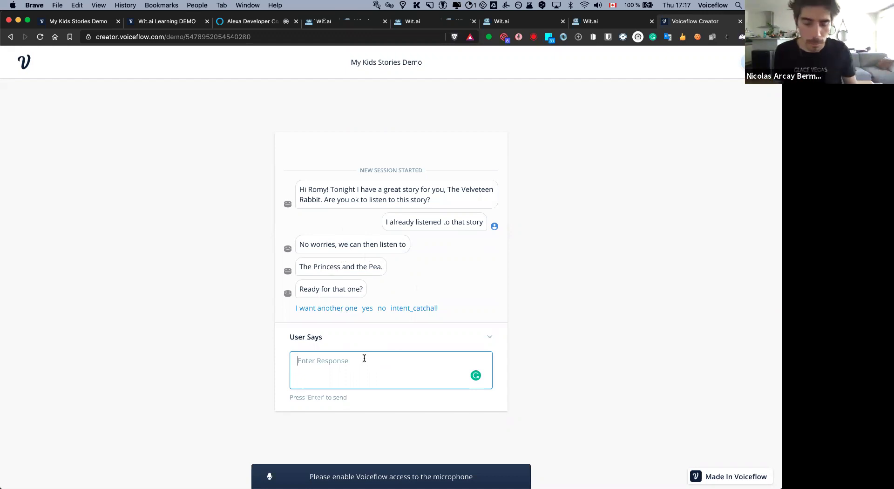
Reply to the newly suggested story with "not really I do prefer to listen to the little rabbit"
text(not r)
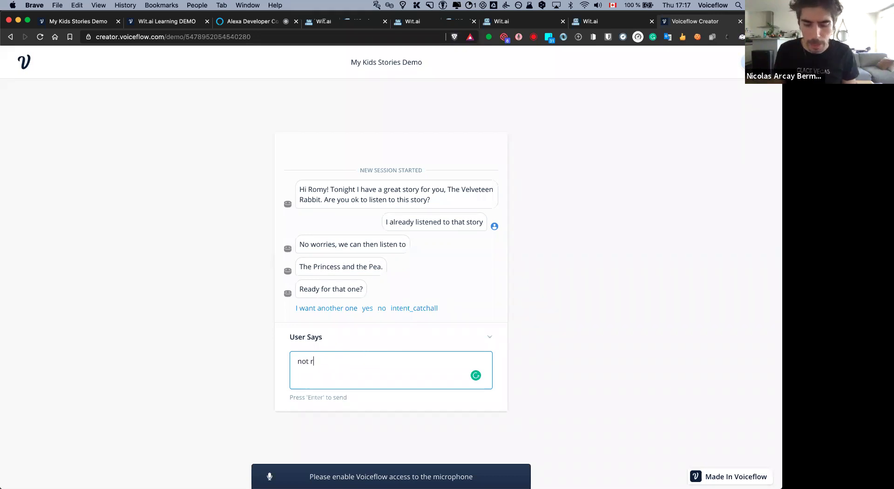
text(eally I do prefer)
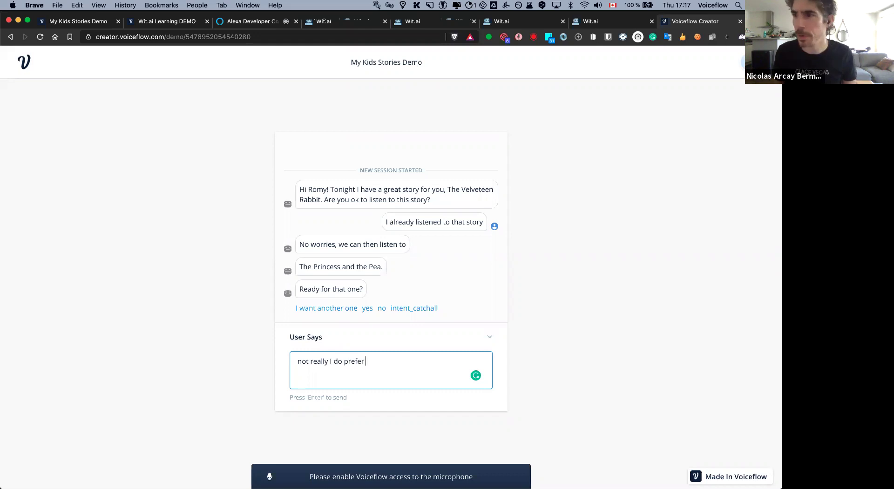
text( to)
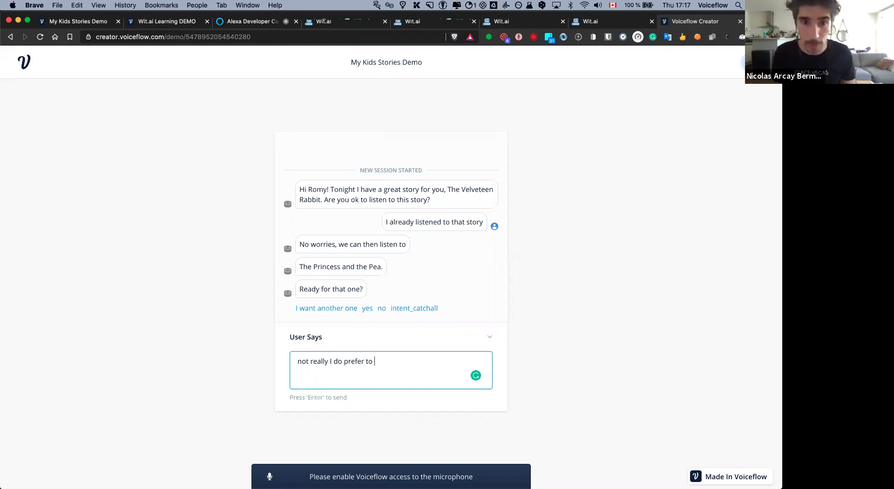
text( listen)
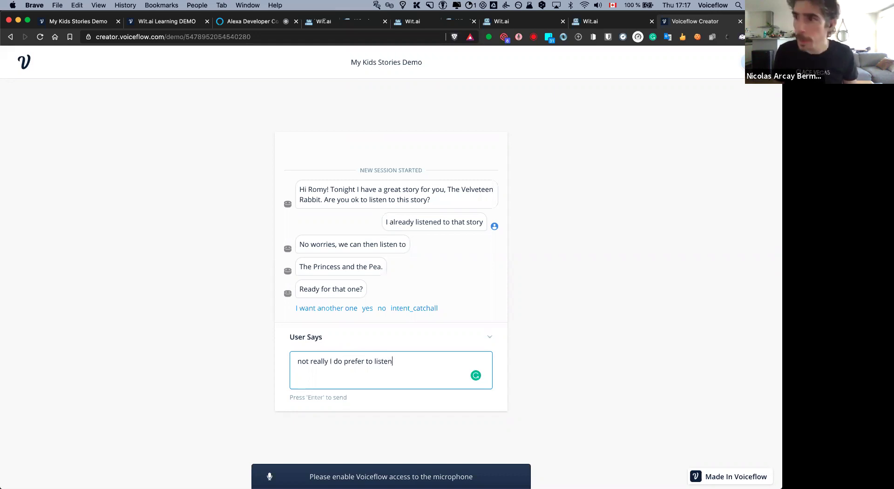
text( t)
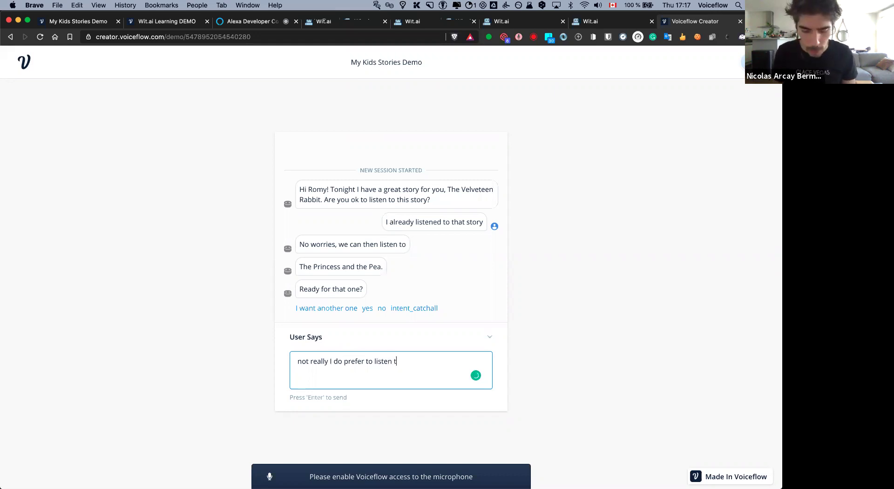
text(p)
key(BackSpace)
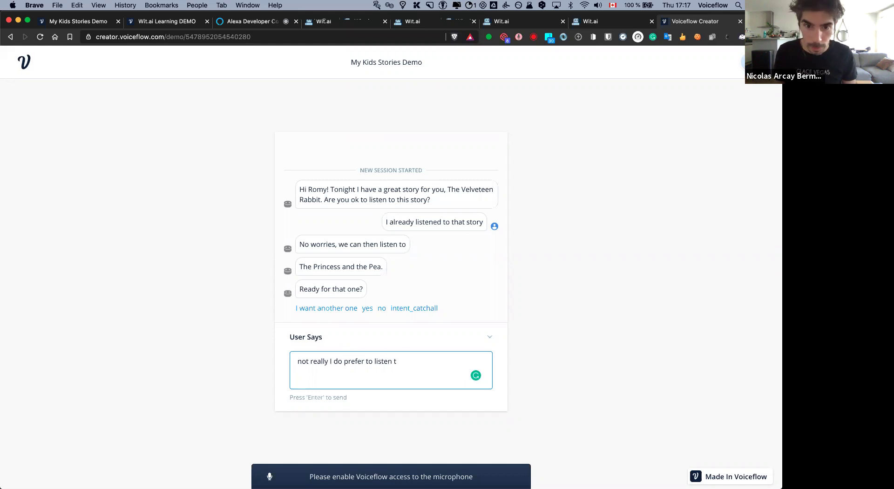
text(he lit)
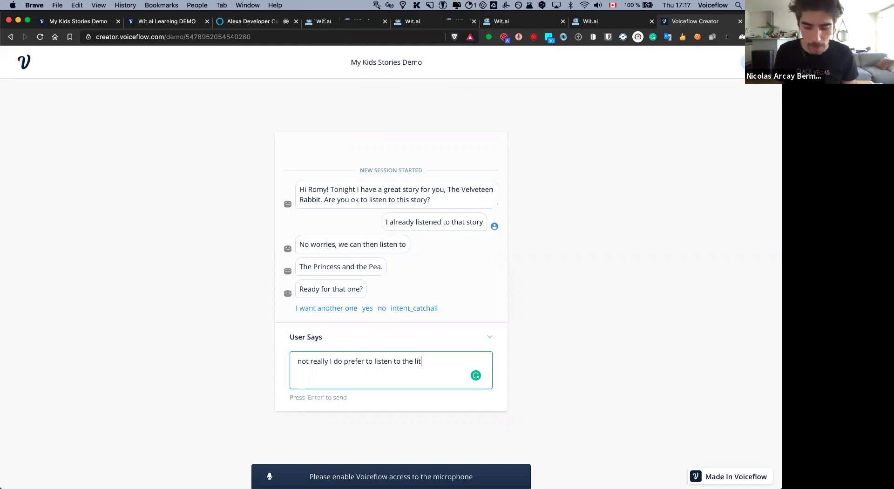
text(tle rabbit)
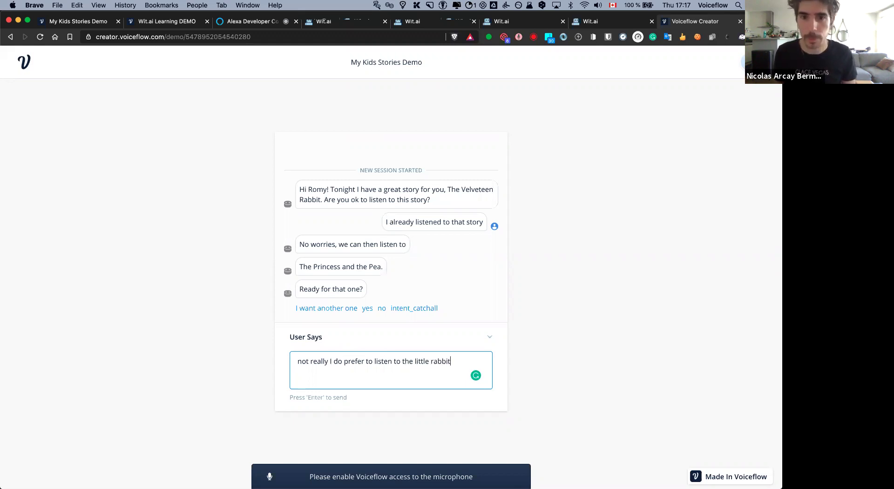
key(Return)
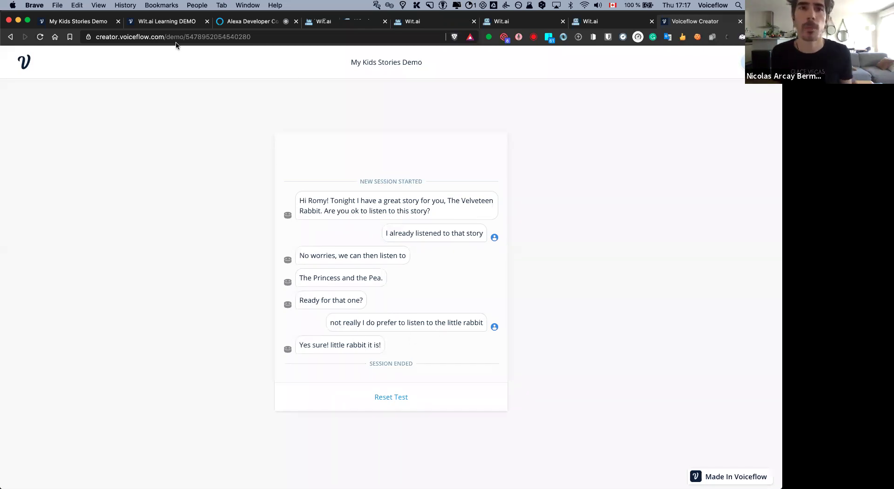
Inspect the Wit block's GET request in the My Kids Stories Demo project, then return to the prototype's test transcript
click(168, 25)
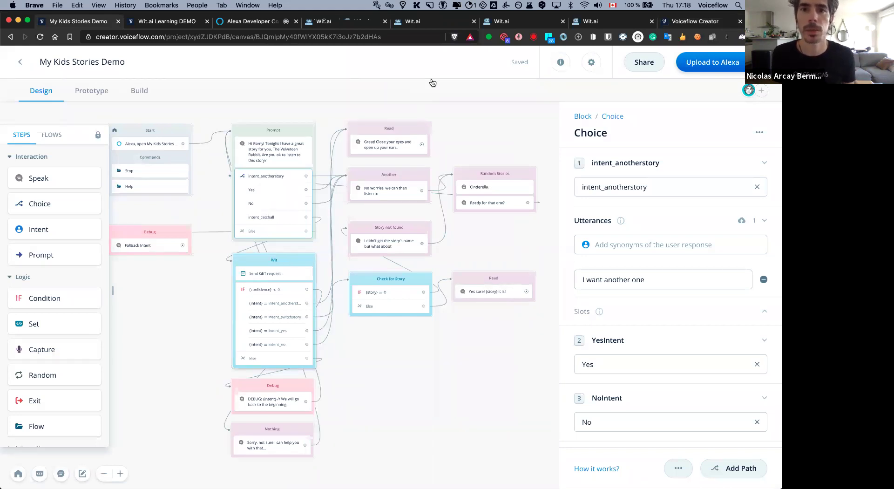
click(284, 274)
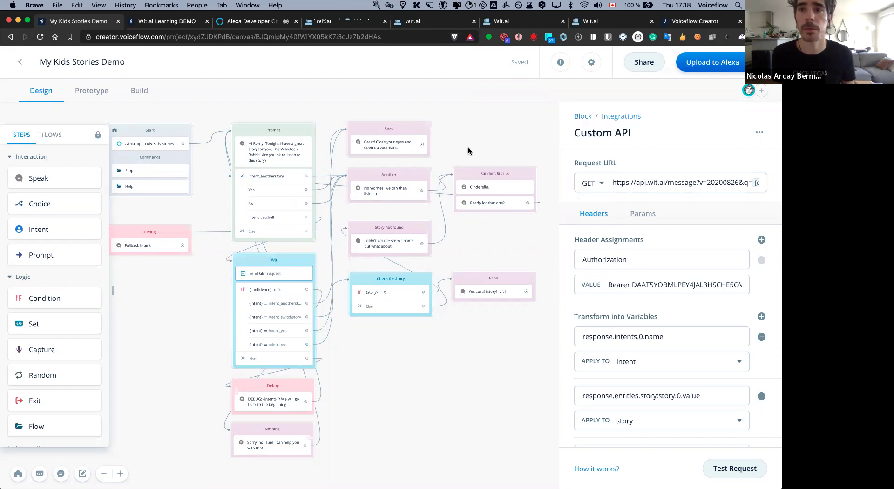
click(680, 25)
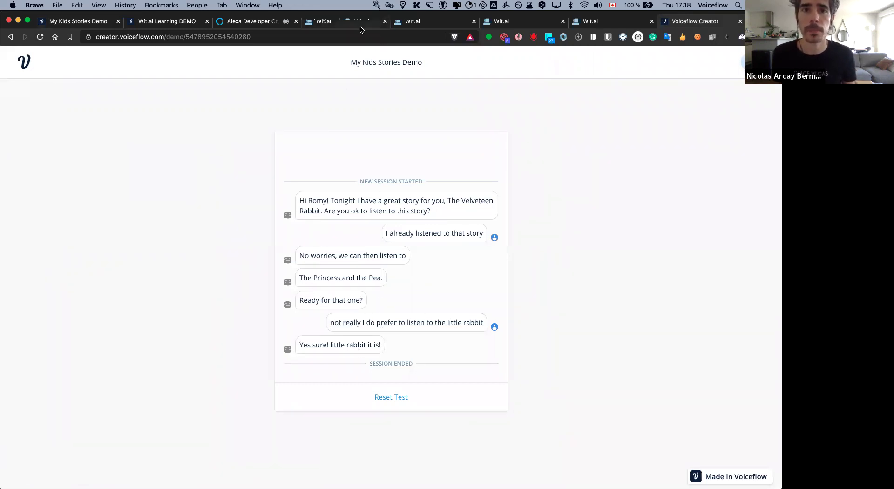
Switch to Wit.ai and train and validate the live utterances about the little rabbit as intent_switchstory and the already heard story as intent_anotherstory
click(420, 27)
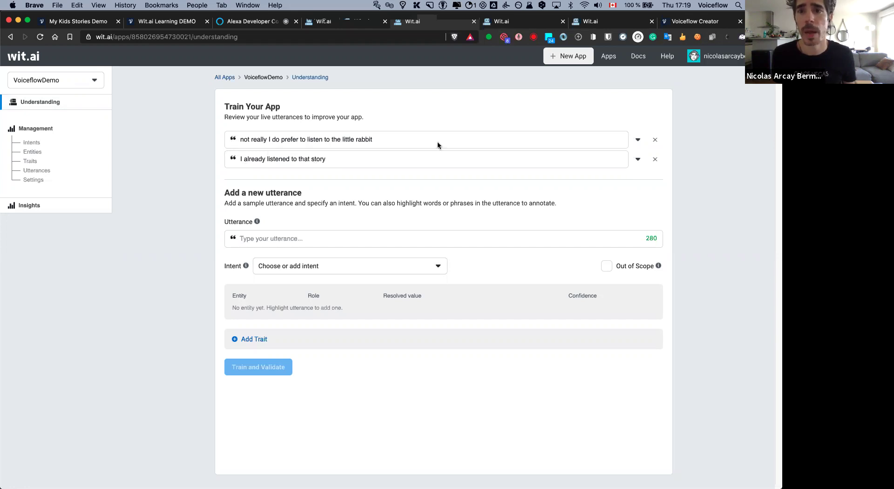
click(635, 143)
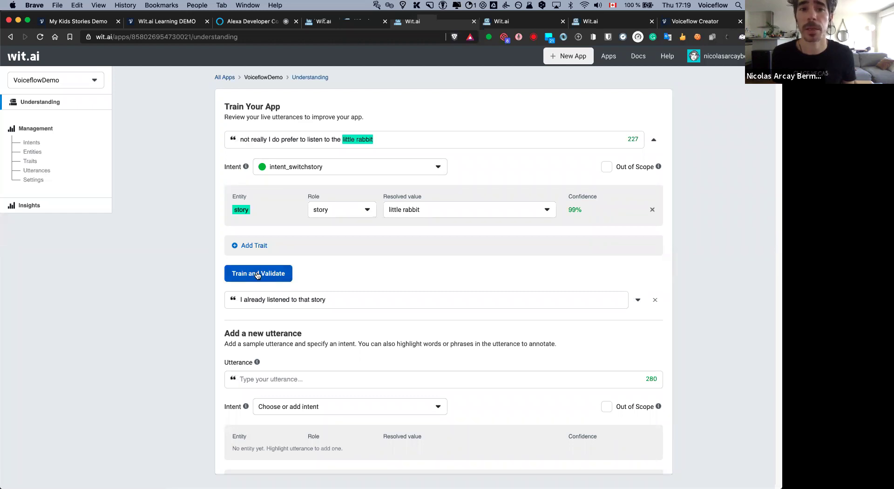
click(278, 273)
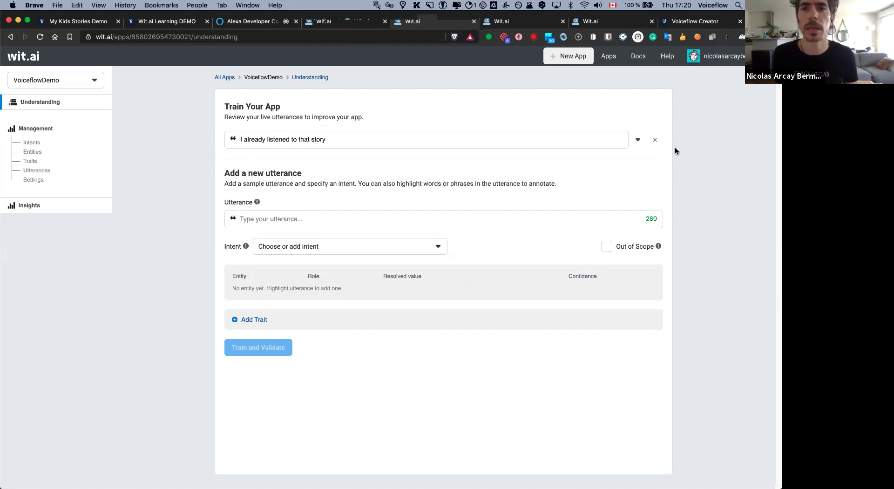
click(638, 139)
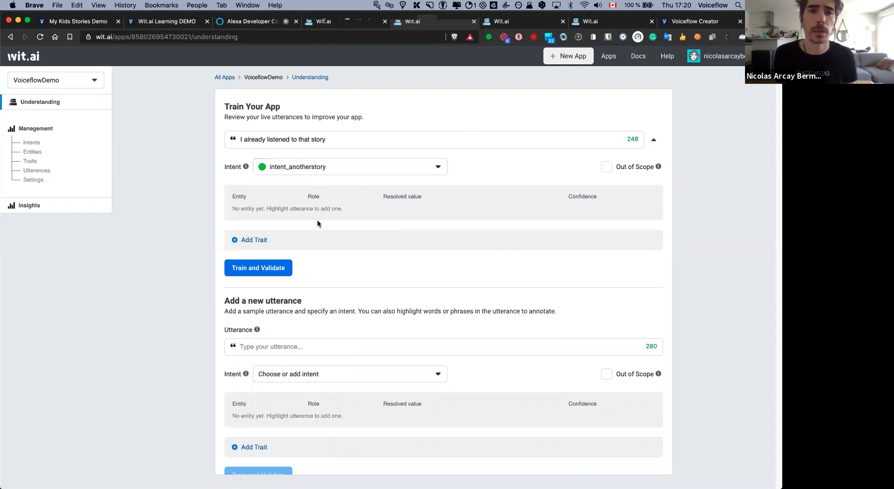
click(286, 267)
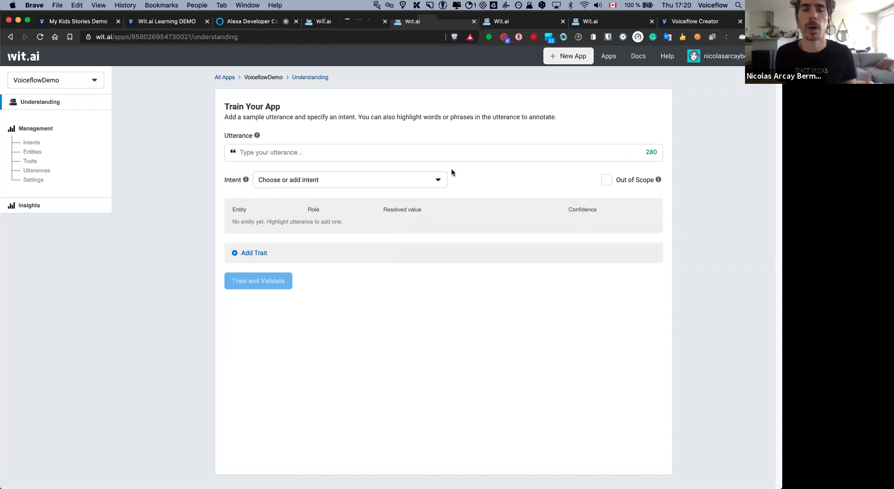
Examine the VoiceflowDemo app's intents, its settings down to the data export option, and its entities
click(40, 144)
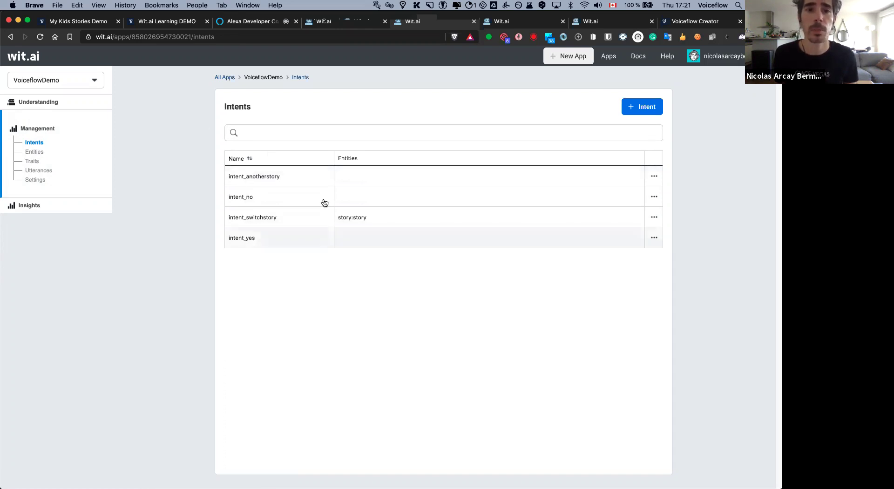
click(34, 181)
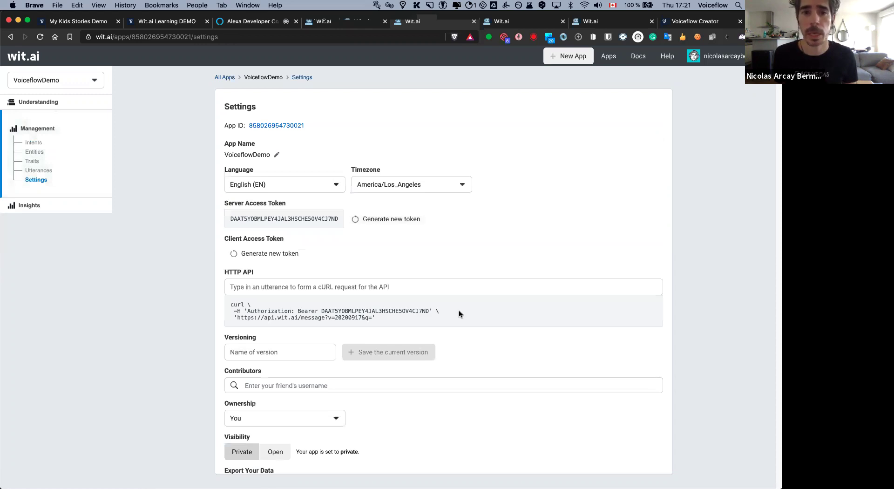
scroll(459, 309, down, 3)
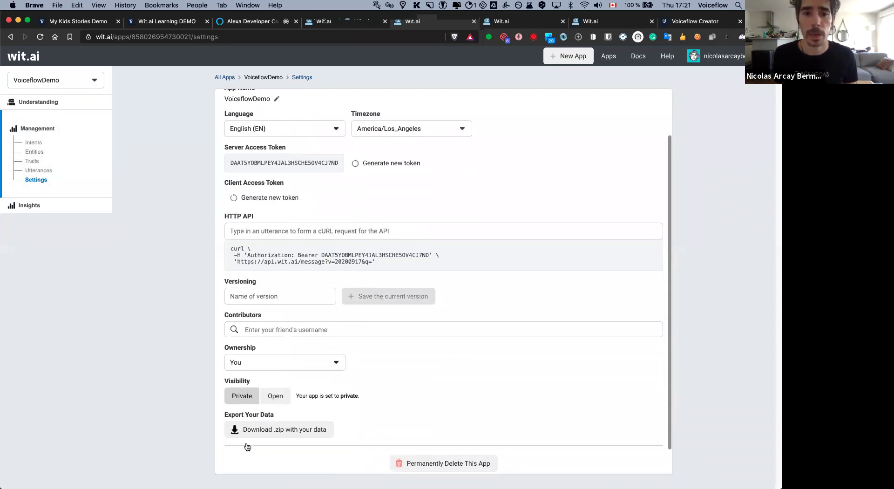
click(31, 142)
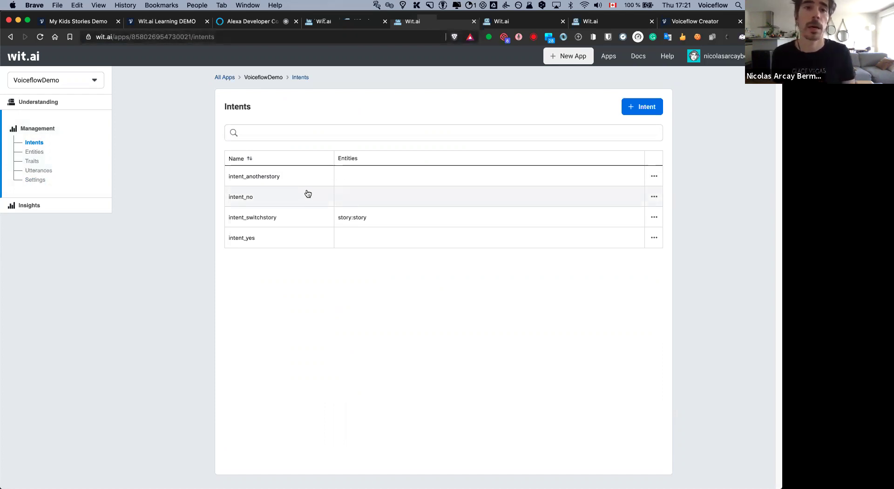
click(39, 153)
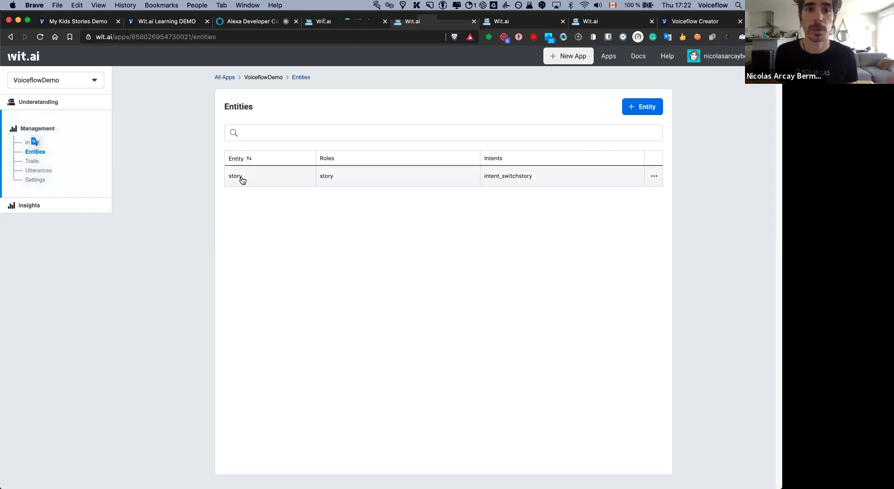
Open the story entity and examine its roles, lookup strategy, and keywords with synonyms
click(259, 180)
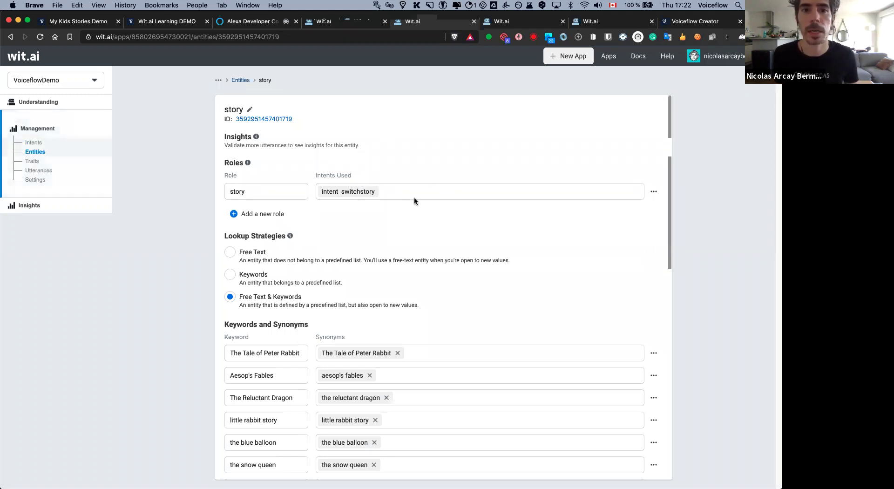
scroll(414, 200, down, 2)
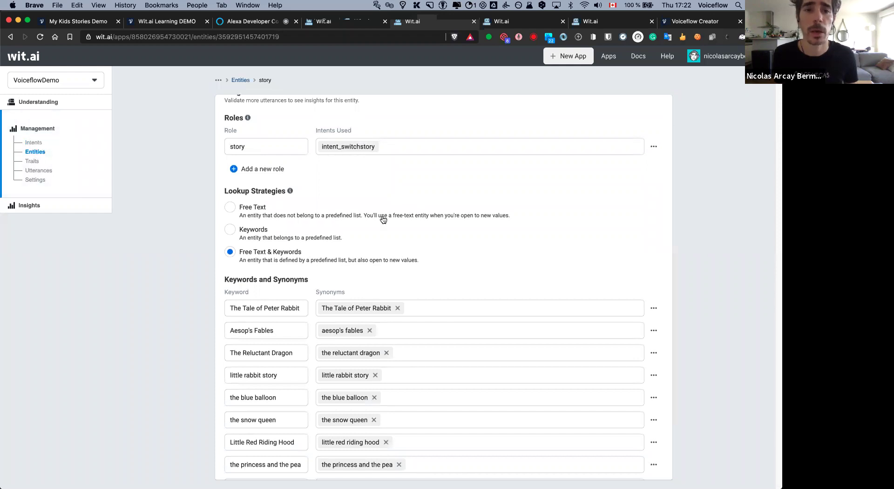
scroll(381, 219, down, 1)
scroll(382, 219, down, 3)
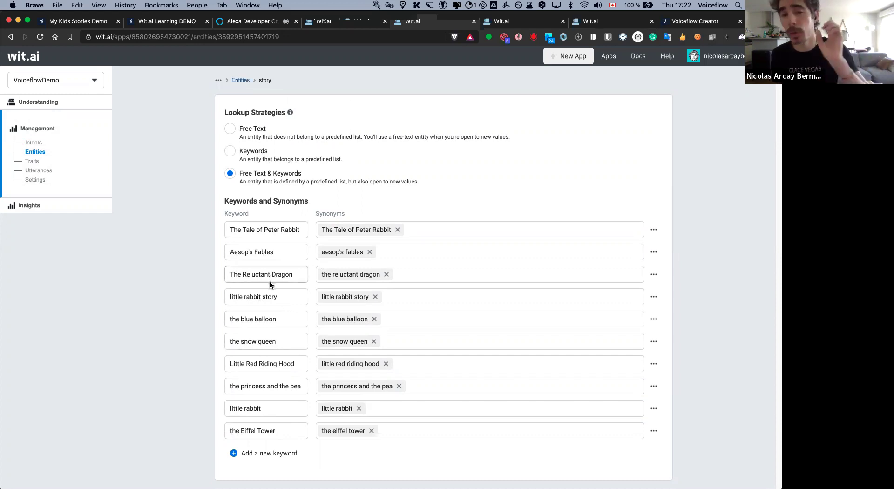
Check the prototype's test transcript, then return to Wit.ai and view the VoiceflowDemo app's intents
click(688, 23)
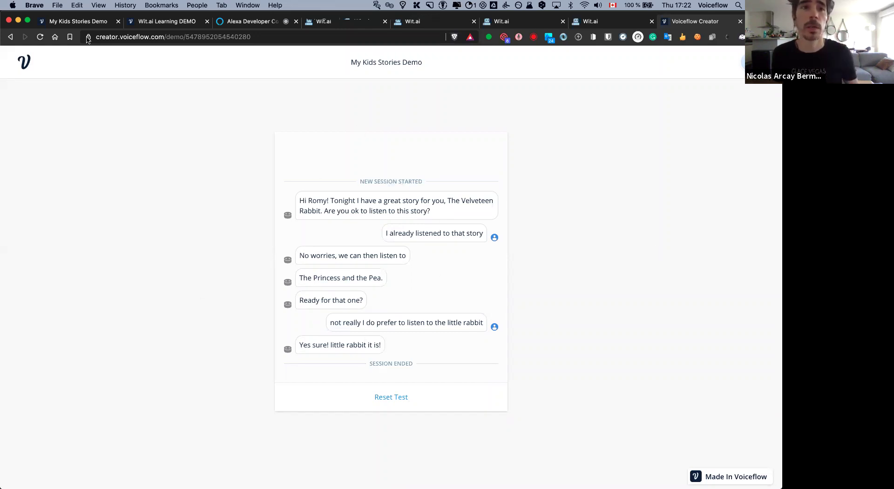
click(327, 24)
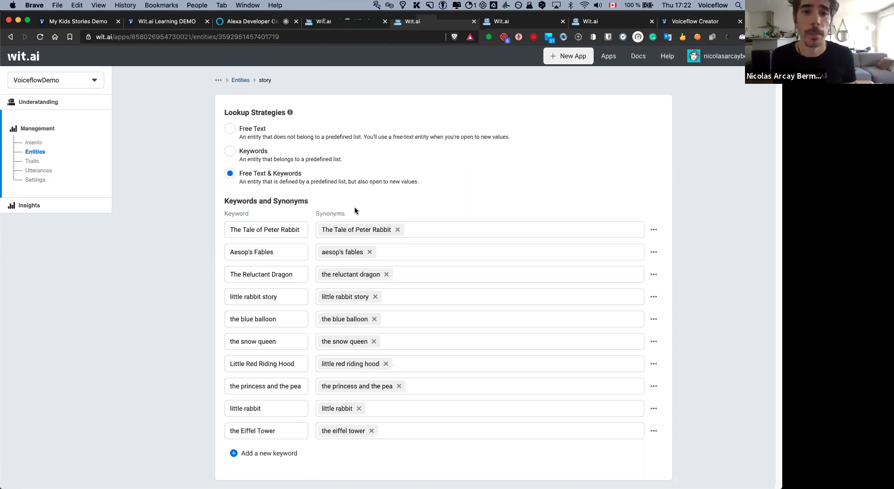
click(36, 143)
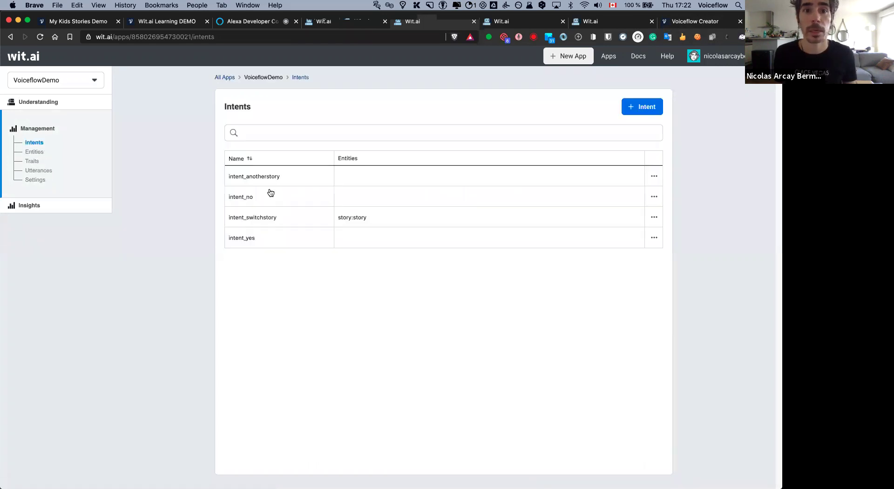
Switch to the My Kids Stories Demo project and send its Wit API test request with the query "no way this one scares me"
click(160, 23)
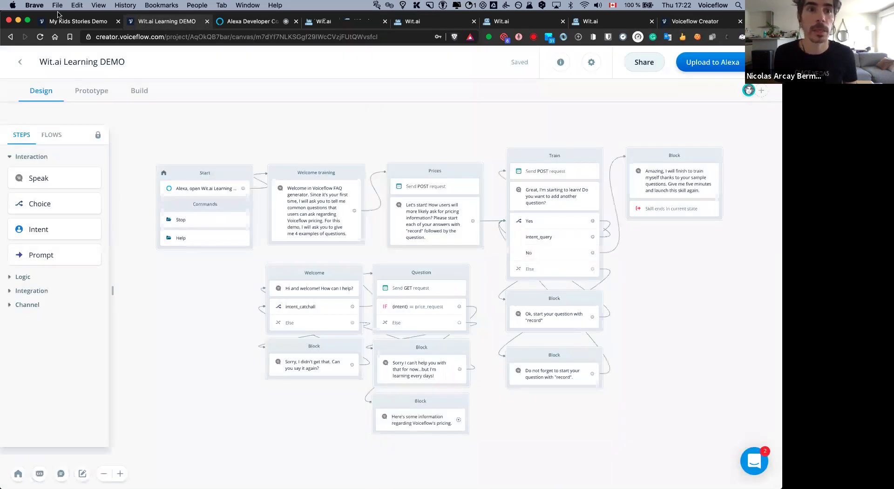
click(68, 24)
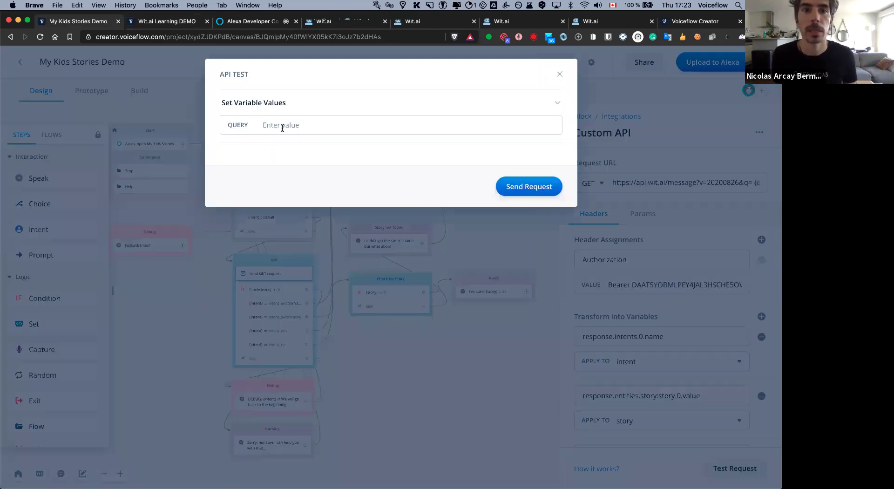
click(282, 127)
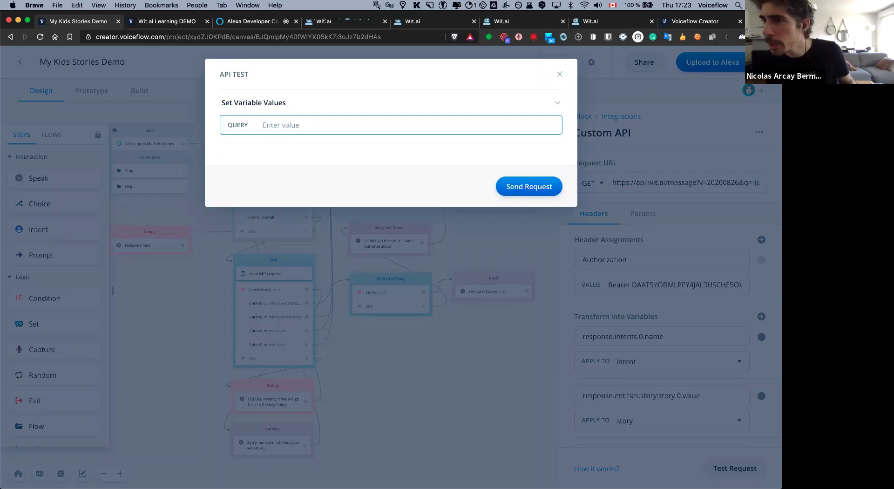
text(n)
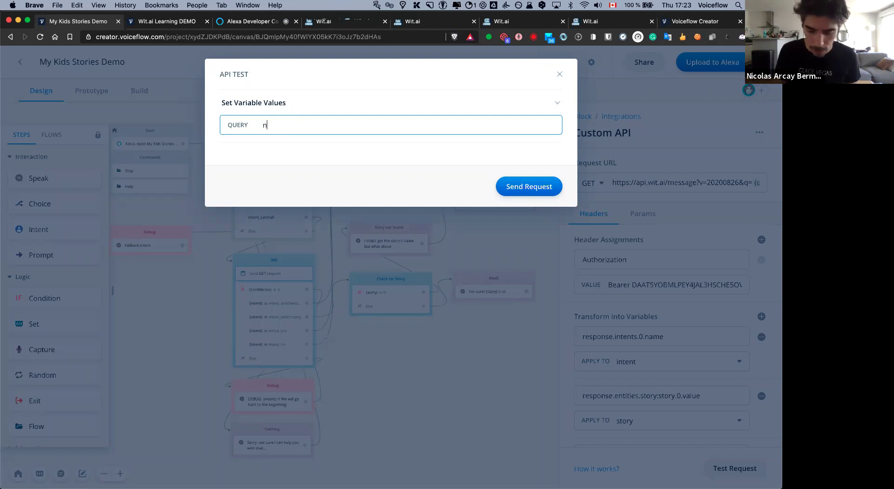
text(o way)
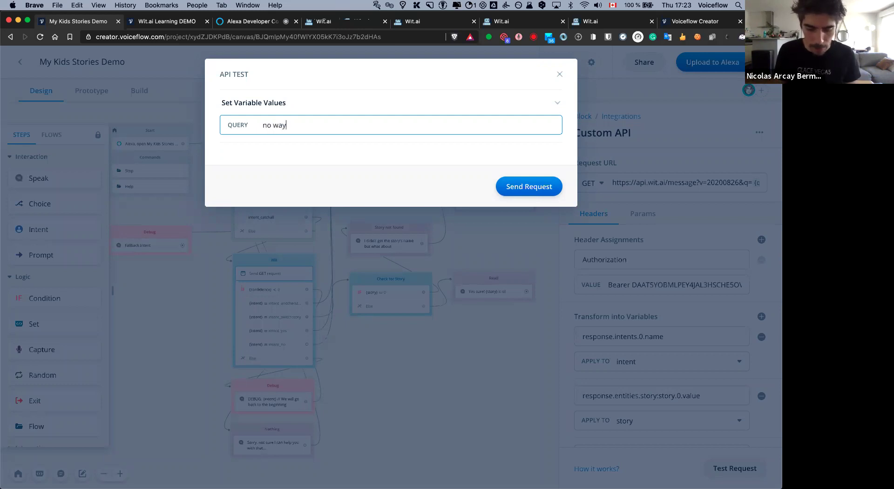
text( this one scares me)
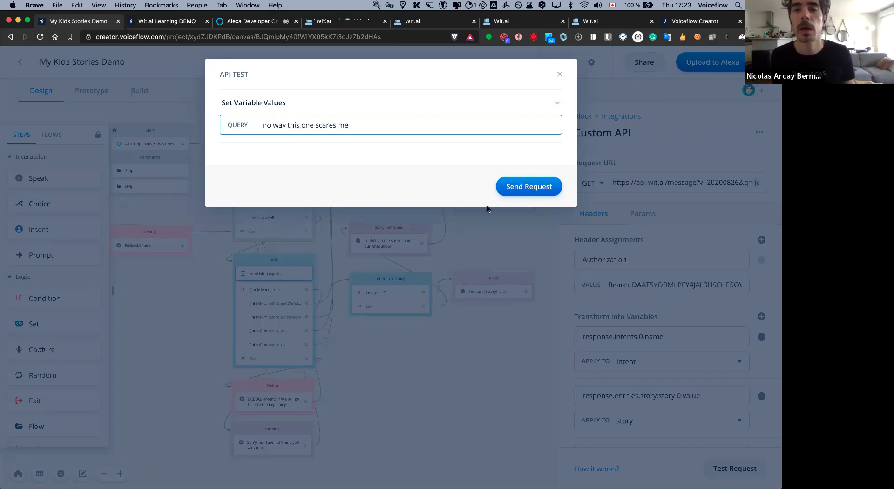
click(394, 192)
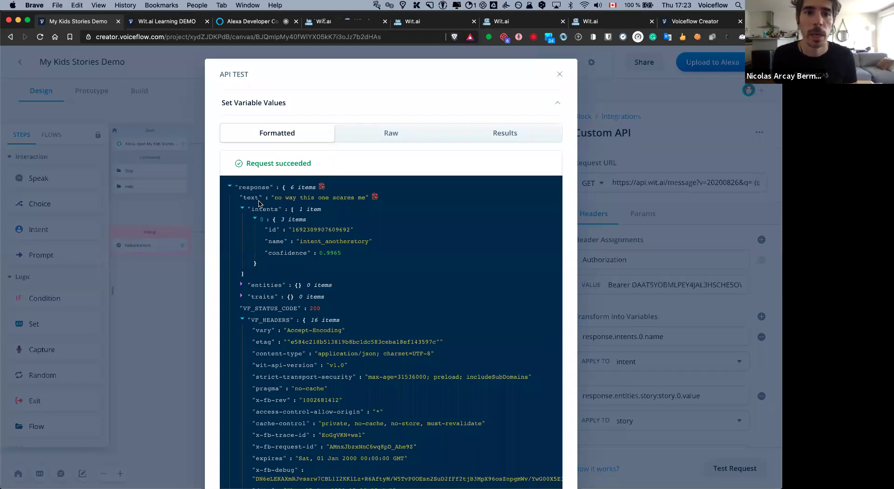
Examine the intent name, confidence and entities in the API test response, then close the test
drag(299, 242, 368, 243)
click(345, 261)
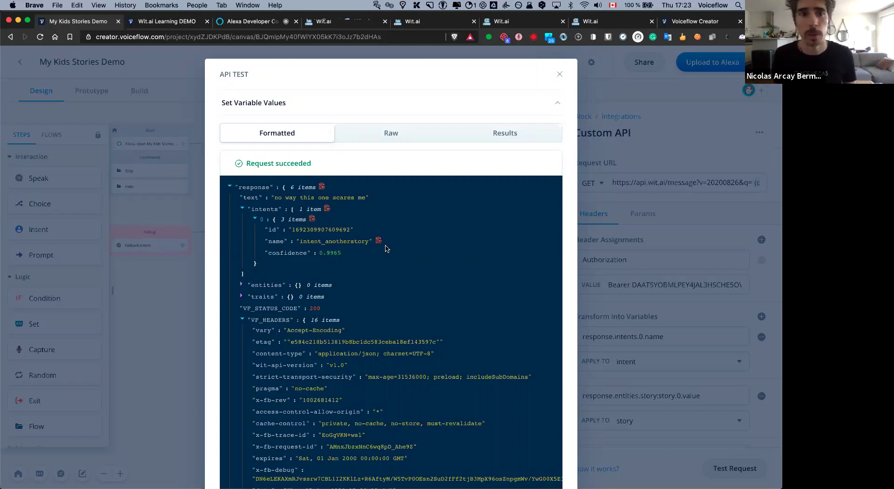
scroll(383, 244, down, 1)
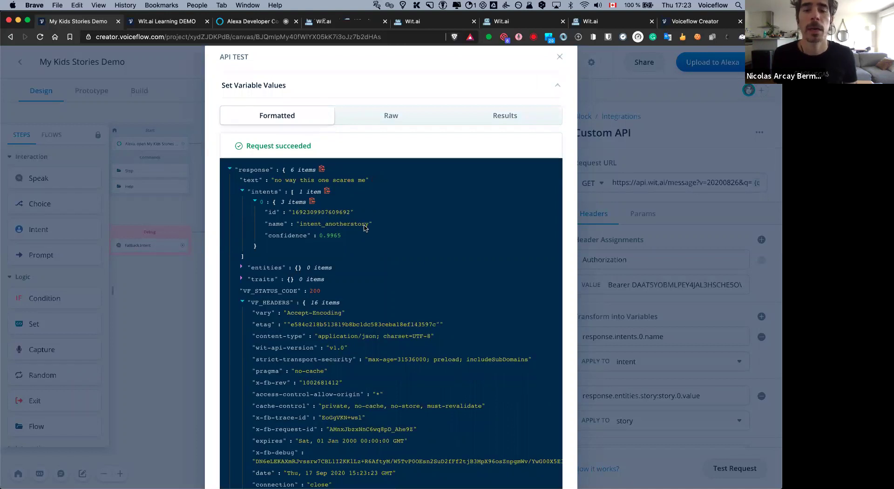
scroll(351, 296, up, 1)
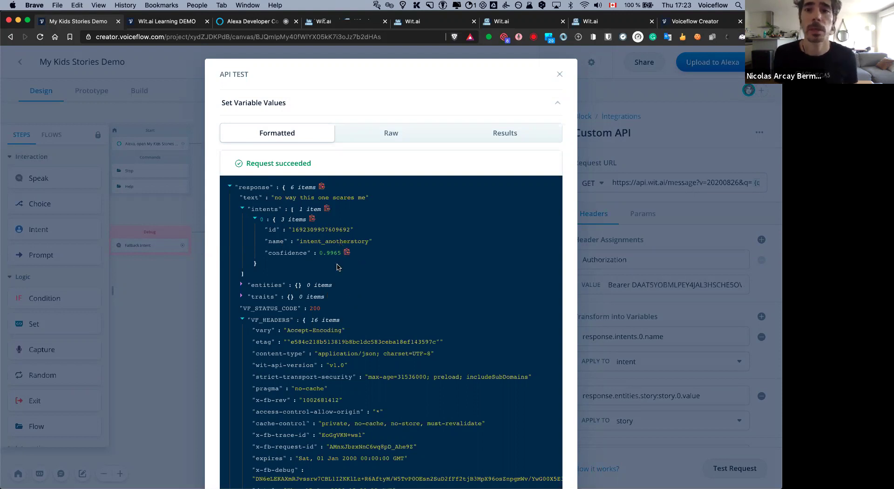
click(241, 284)
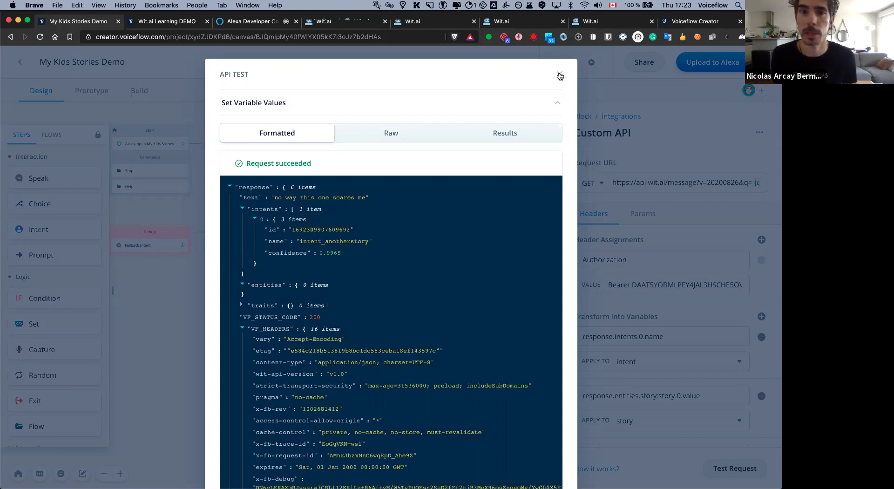
key(Escape)
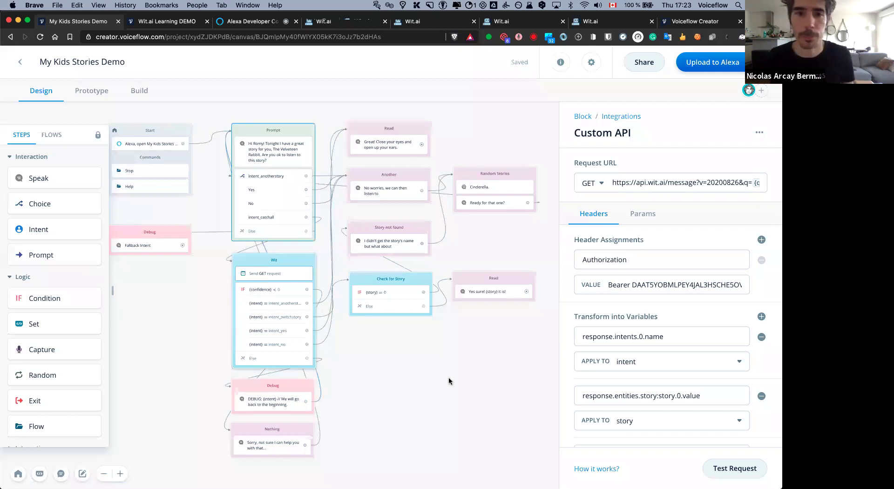
Open the Wit block's If step and inspect the confidence threshold in its first condition
scroll(295, 316, down, 2)
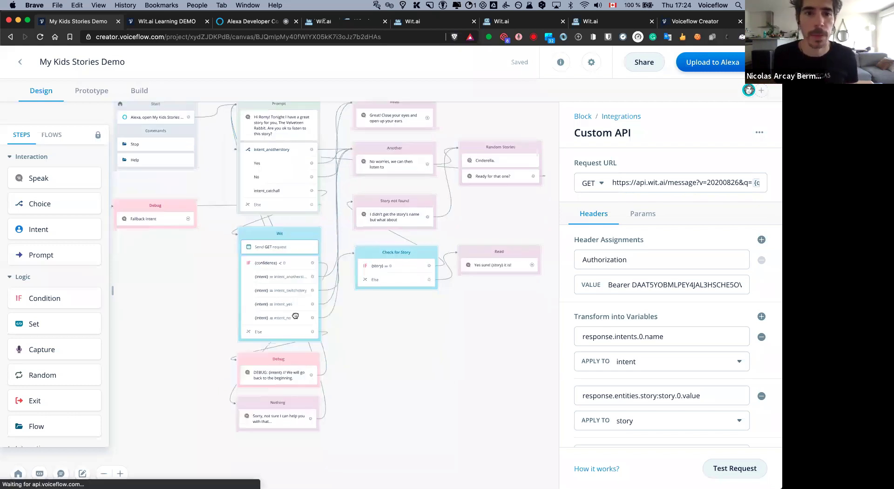
click(269, 280)
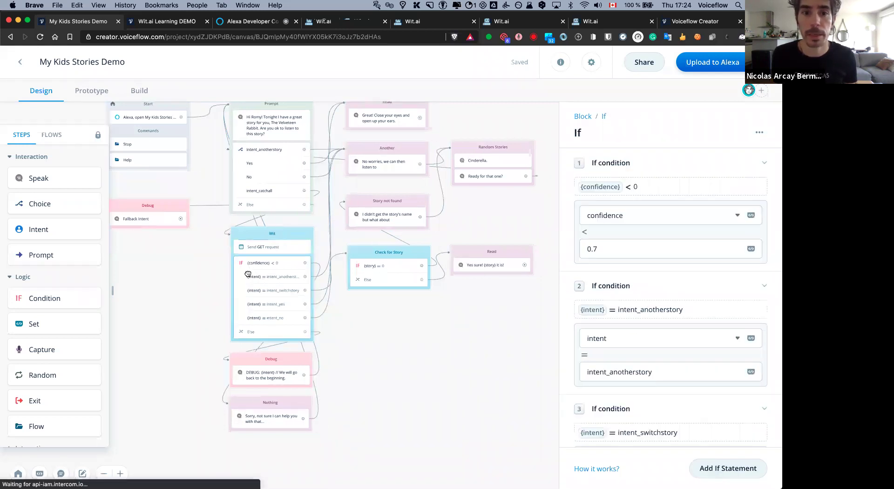
double_click(604, 249)
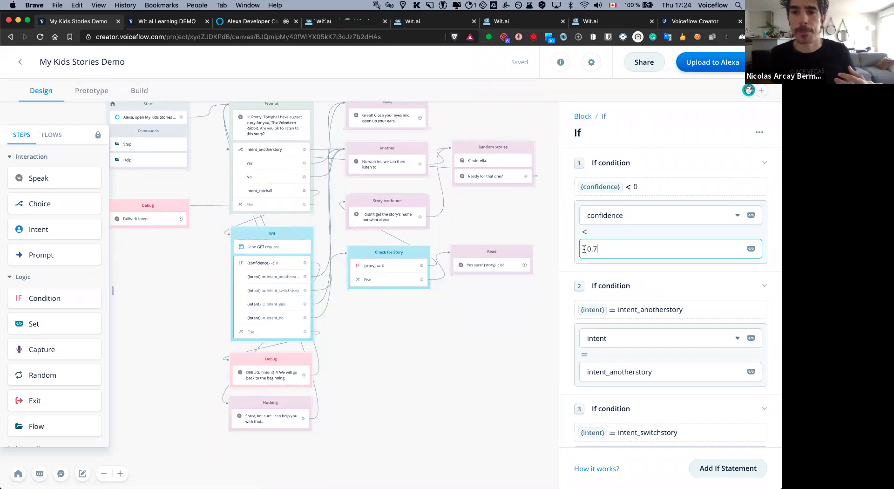
click(612, 250)
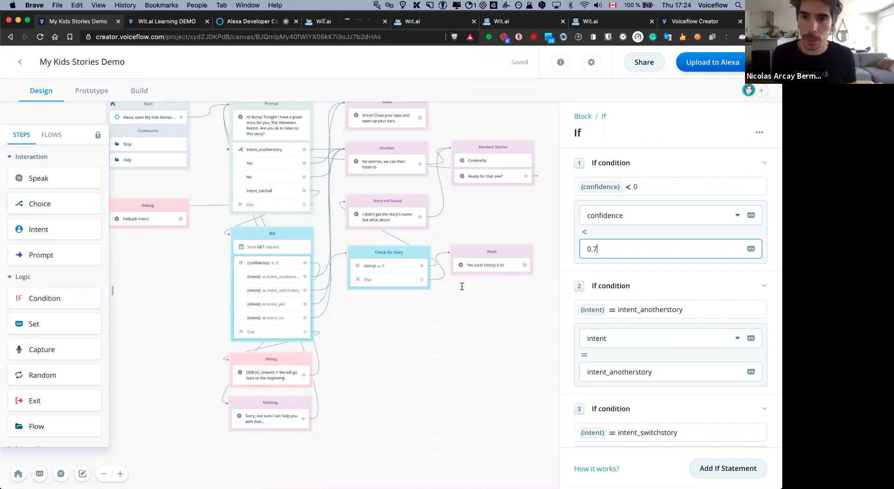
click(270, 279)
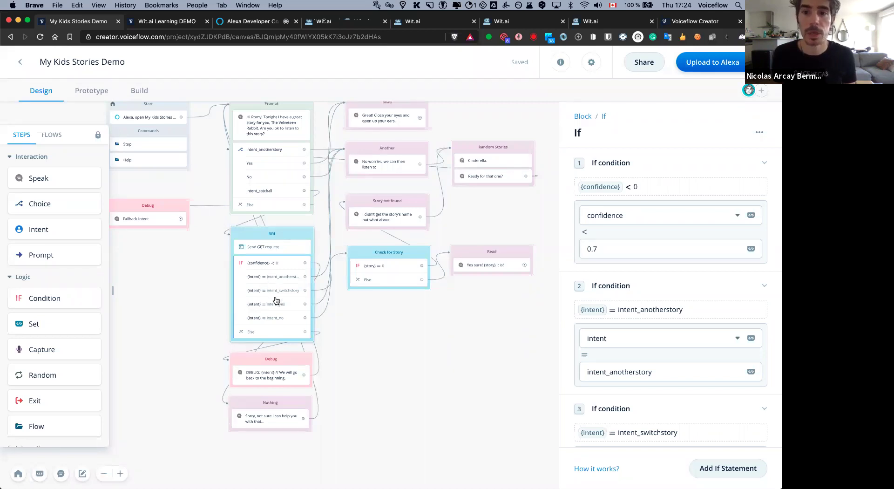
Examine the Wit block's remaining If conditions for each intent and the blocks they lead to on the canvas
scroll(365, 334, down, 1)
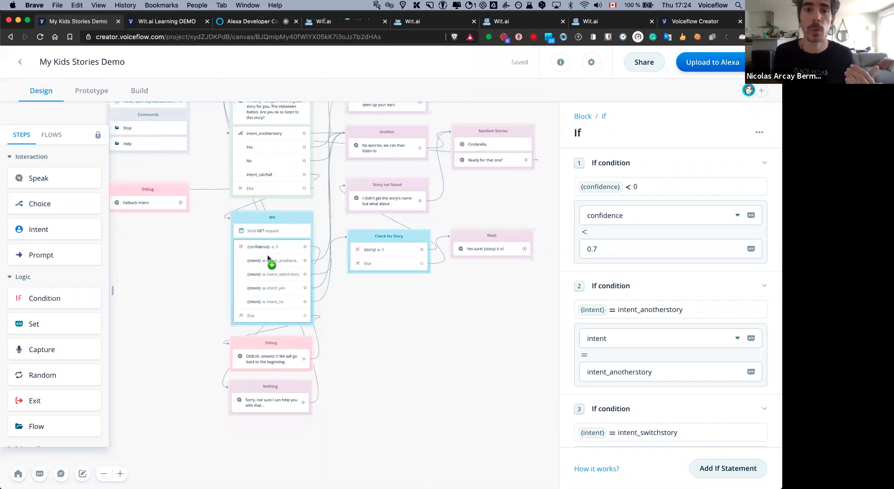
scroll(268, 258, down, 1)
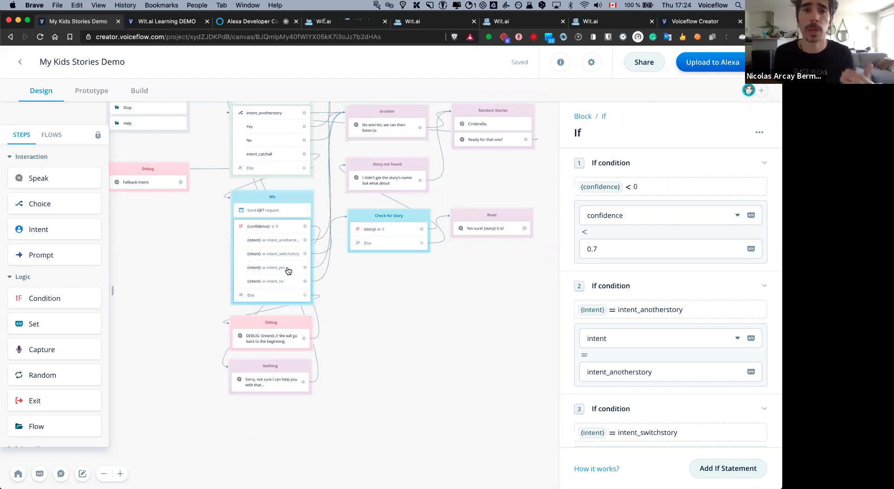
scroll(664, 317, down, 2)
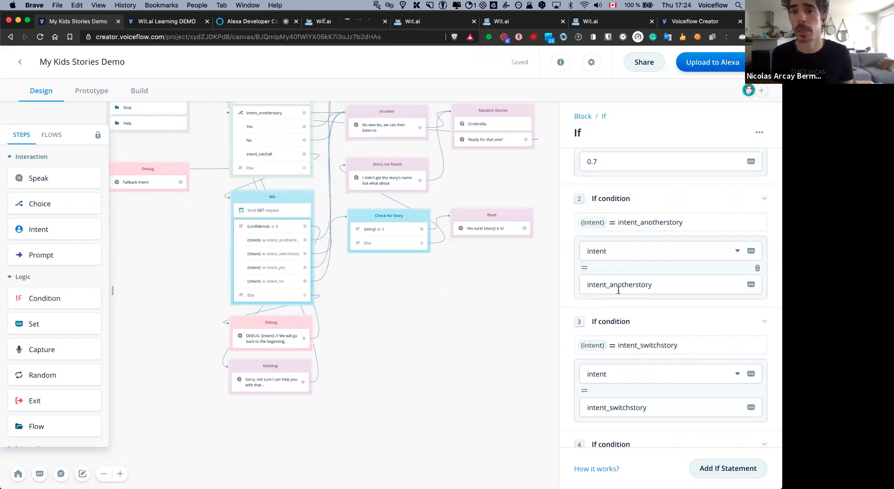
scroll(658, 322, down, 1)
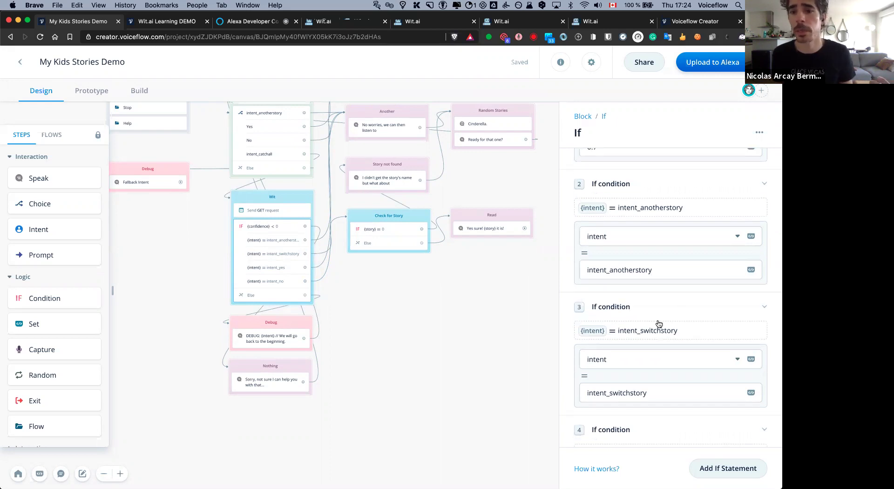
scroll(658, 325, up, 3)
scroll(636, 360, down, 1)
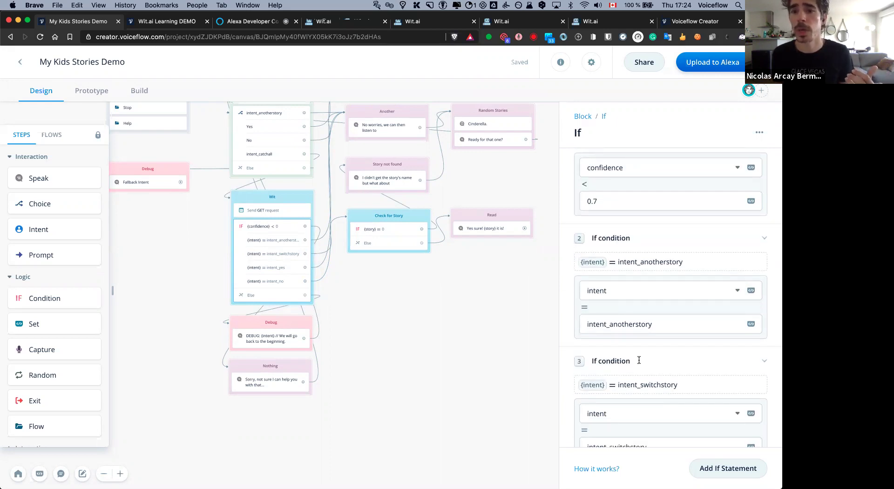
scroll(640, 359, down, 4)
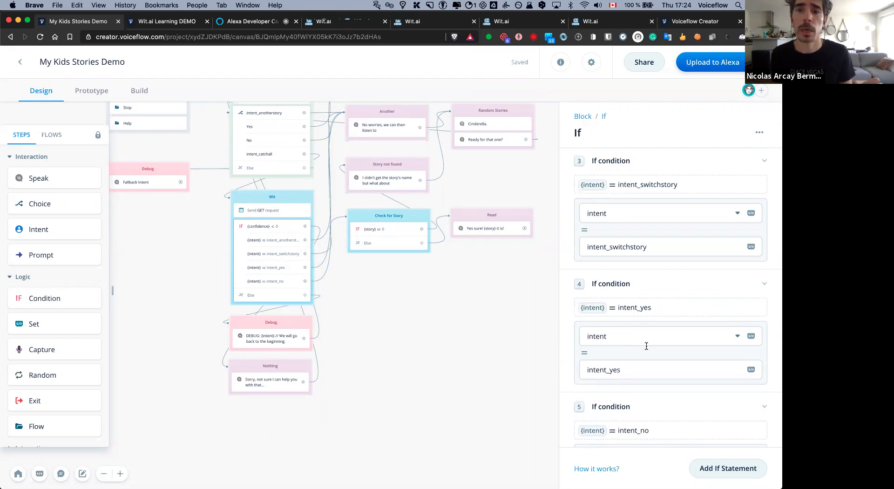
scroll(638, 359, down, 1)
scroll(637, 358, down, 5)
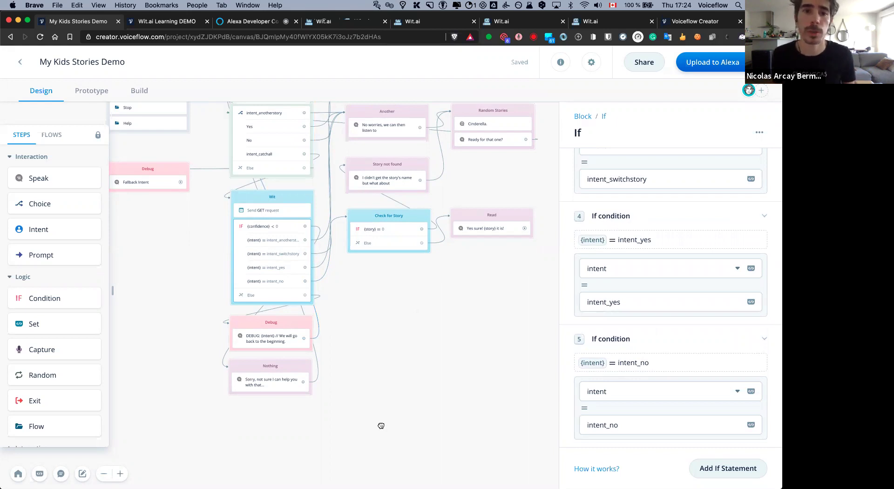
scroll(381, 425, up, 4)
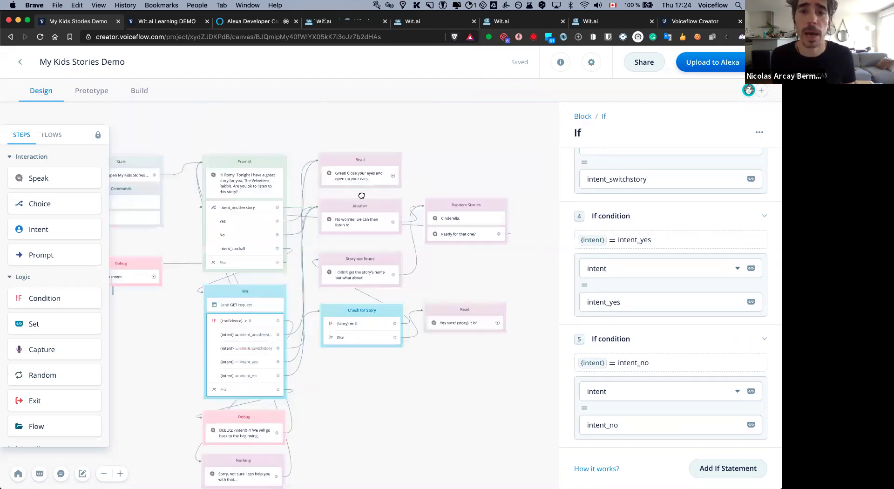
Recheck the Wit block's If conditions, close them and switch to the My Kids Stories Demo prototype's test page
click(263, 351)
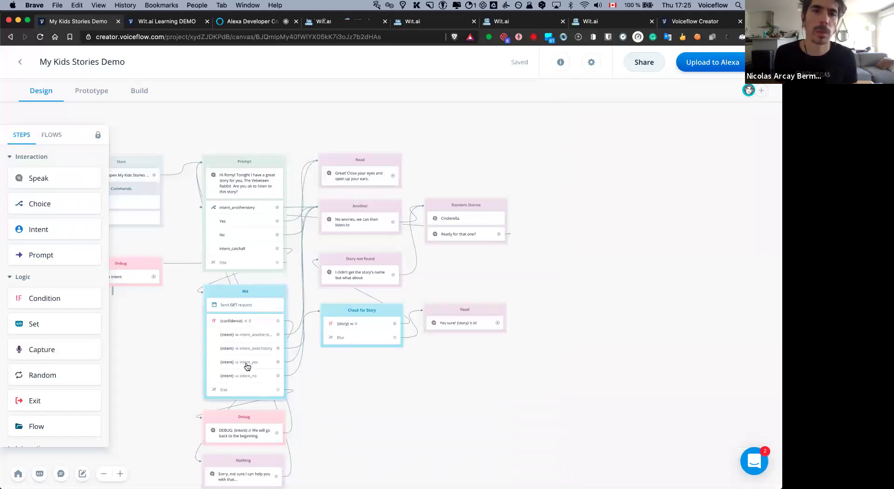
click(247, 366)
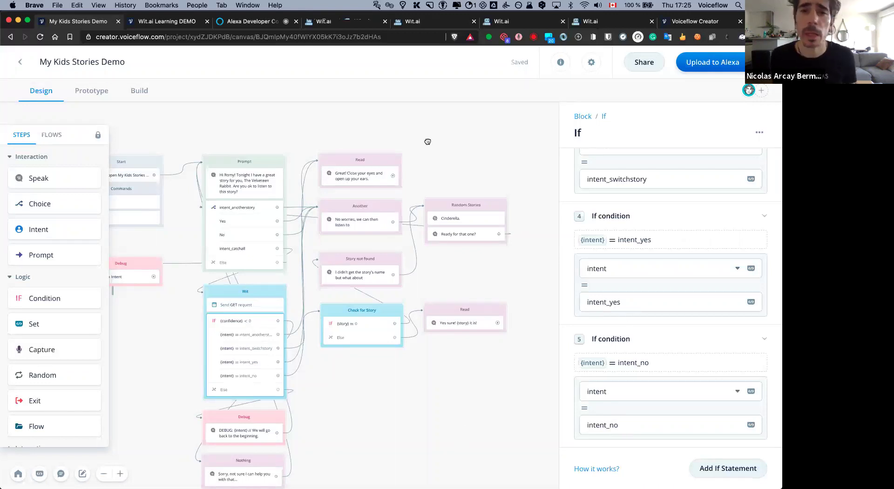
click(486, 152)
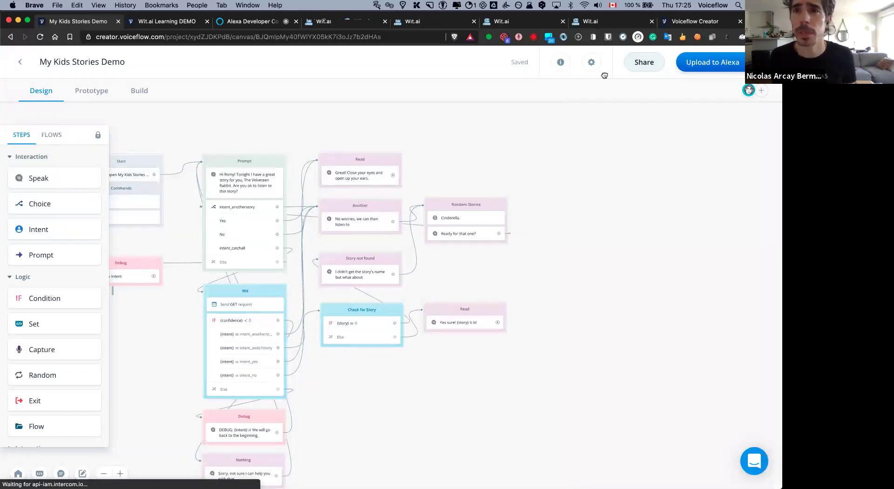
click(682, 22)
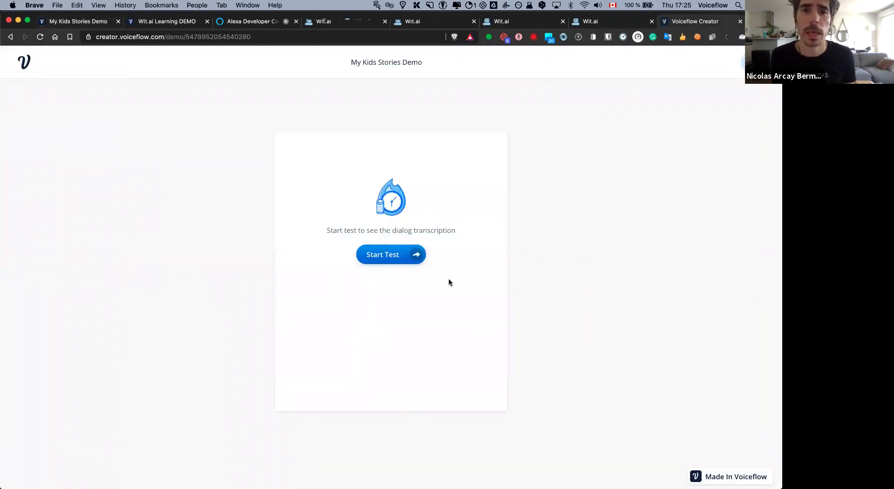
Start the My Kids Stories Demo test and answer the story question with "yes yes yes"
click(416, 256)
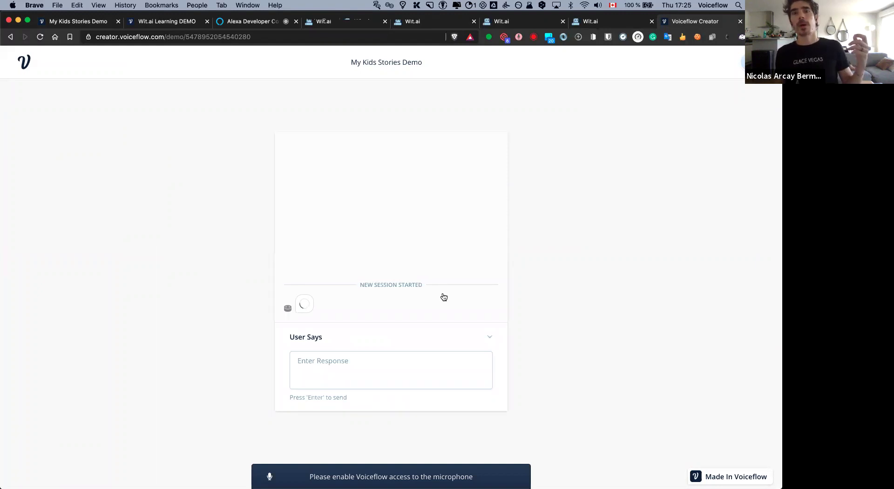
click(401, 352)
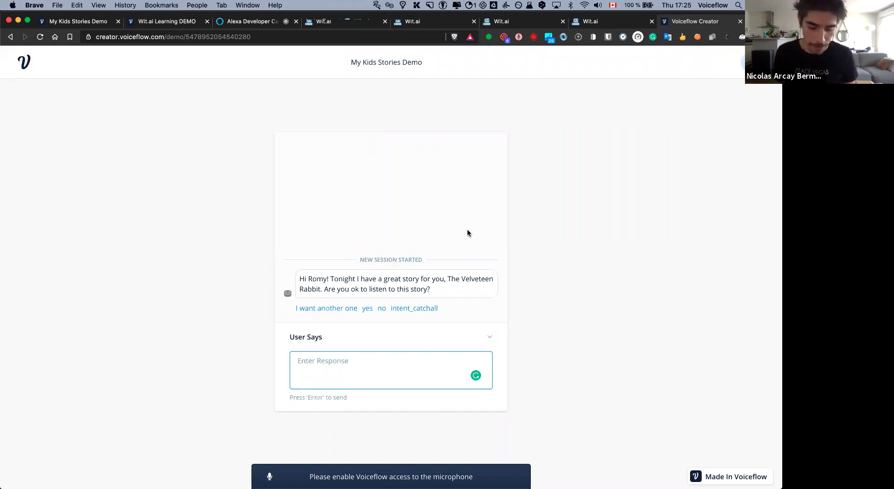
text(yes yes yes)
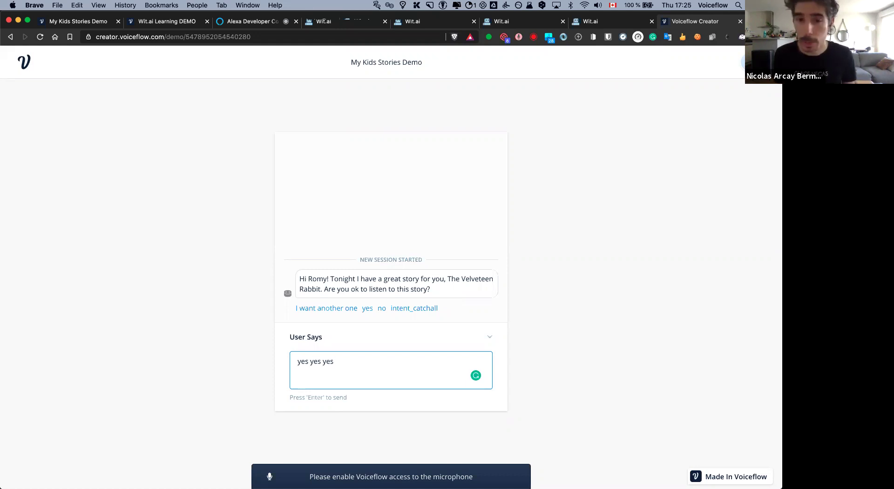
key(Return)
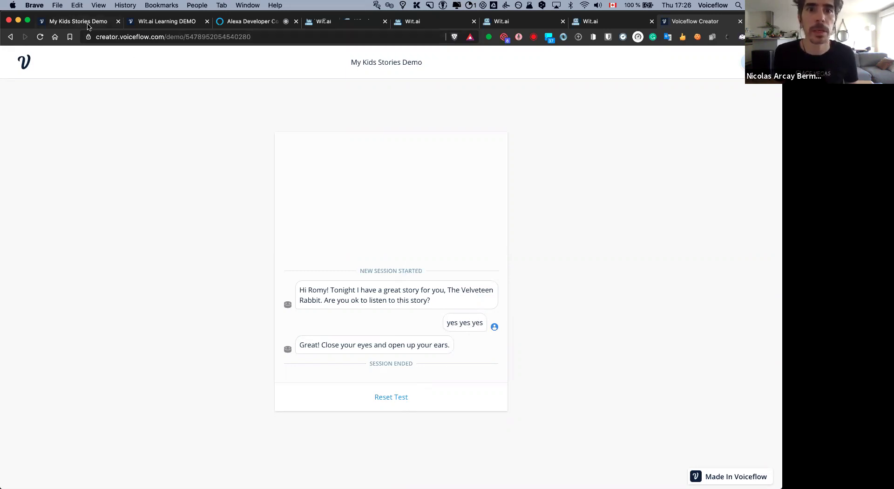
Return to the My Kids Stories Demo canvas to review its blocks, and switch to the Wit.ai Learning DEMO project
key(super+bracketleft)
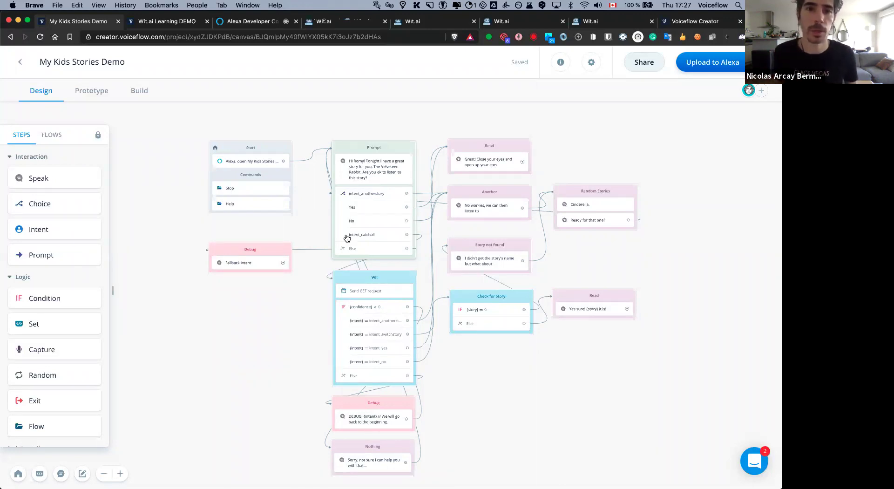
scroll(559, 358, right, 3)
scroll(558, 358, down, 1)
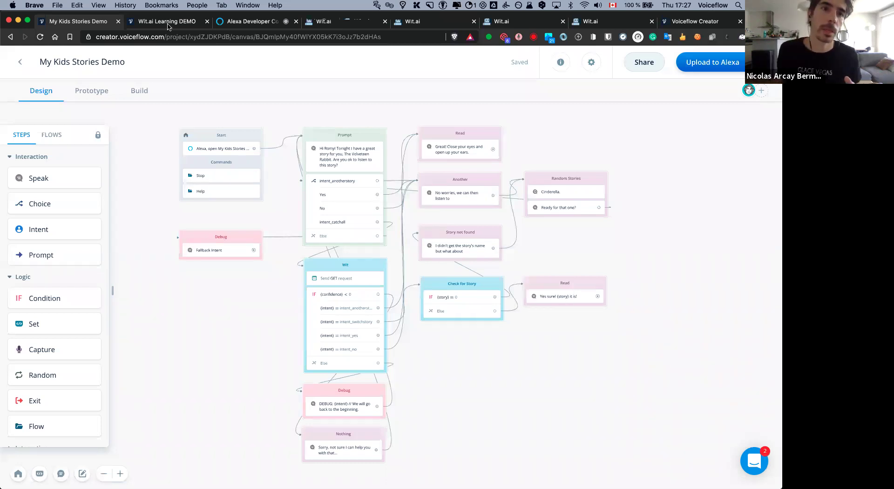
click(167, 26)
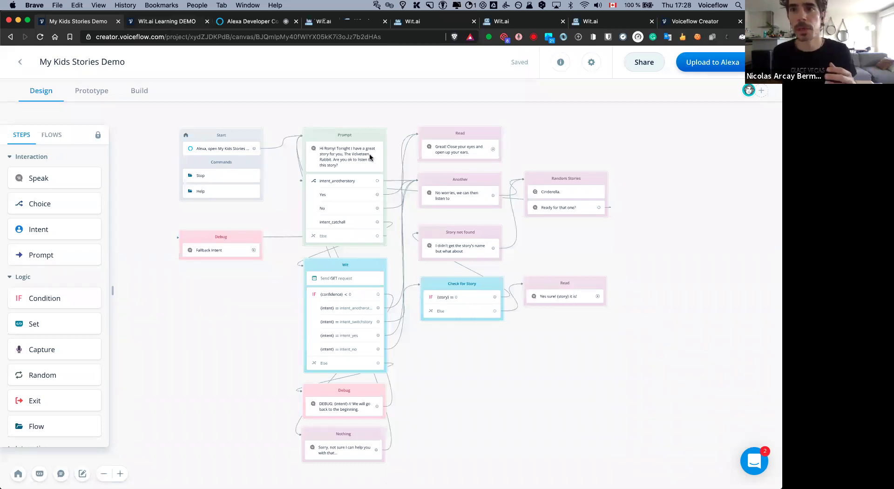
mouse_move(325, 130)
mouse_down()
mouse_move(342, 126)
mouse_move(322, 129)
mouse_up()
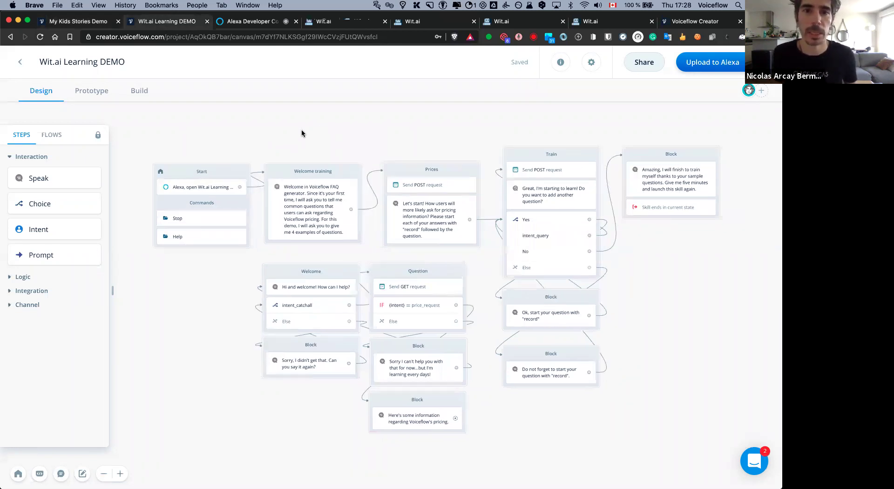
Examine the Wit.ai Learning DEMO flow from the Welcome training block through Prices and Train, including the Welcome and Question blocks
scroll(384, 138, right, 3)
scroll(384, 137, down, 1)
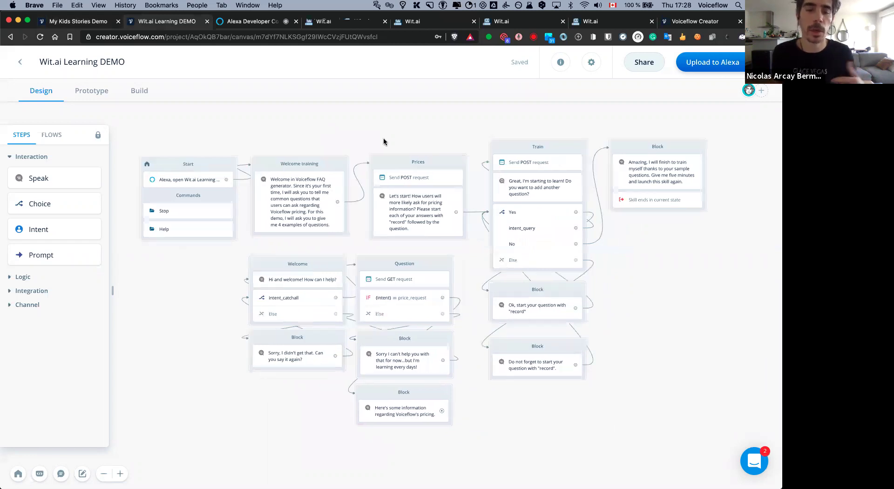
click(366, 197)
click(319, 228)
scroll(313, 226, up, 2)
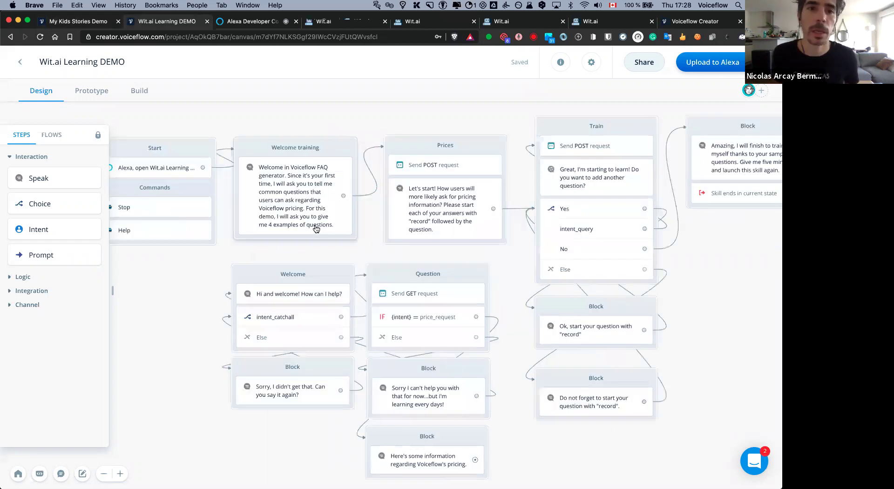
scroll(193, 278, up, 2)
scroll(325, 232, left, 1)
scroll(325, 232, up, 1)
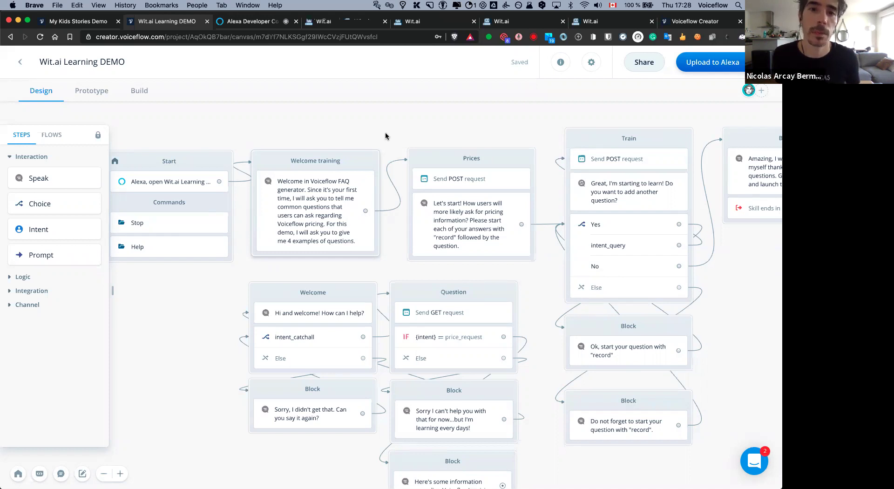
scroll(339, 122, down, 1)
scroll(339, 122, right, 3)
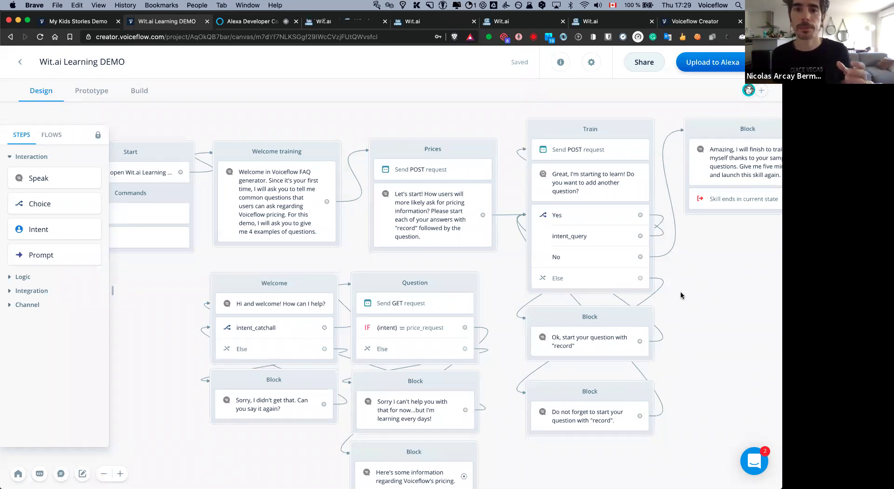
scroll(678, 295, right, 2)
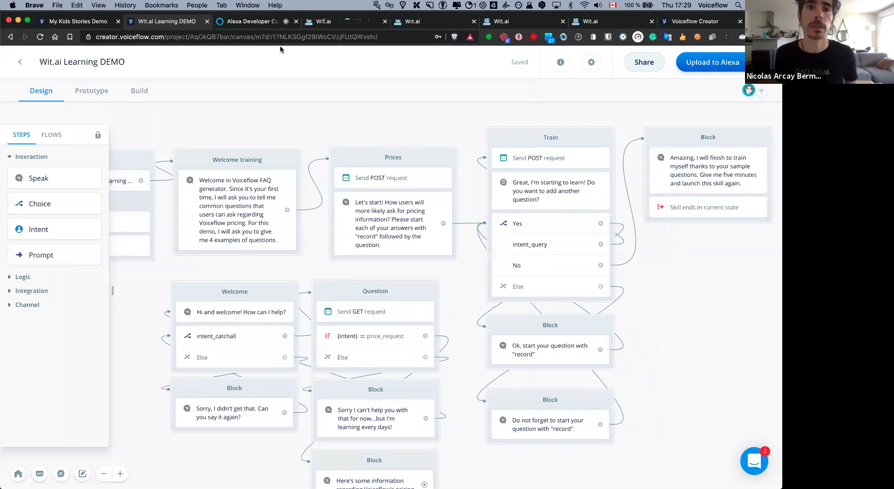
Switch to the VoiceflowDemo app in Wit.ai and open its Understanding page for training utterances
click(322, 28)
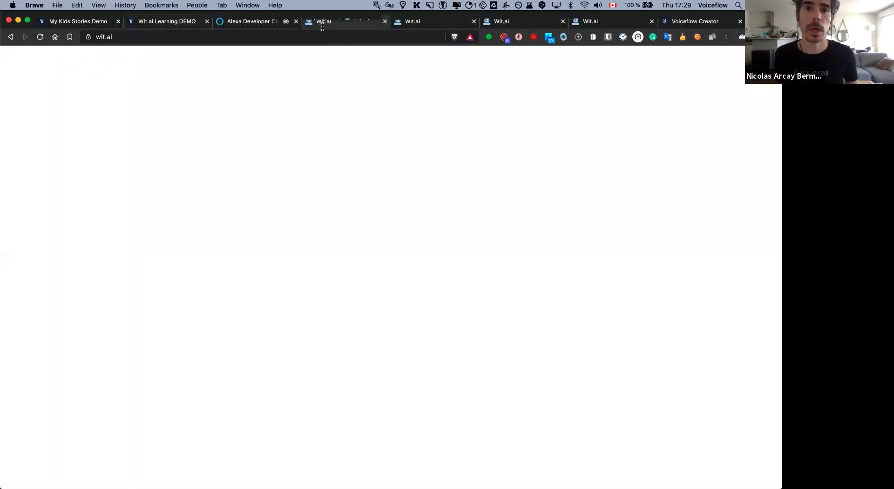
click(403, 26)
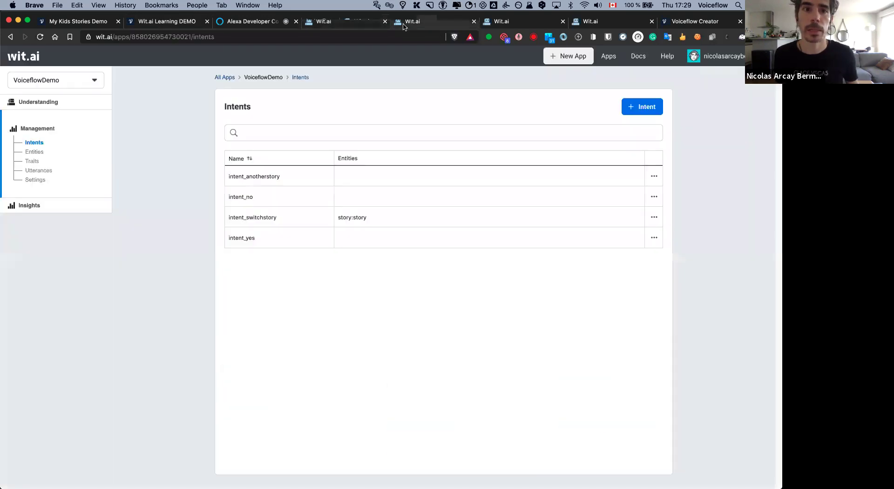
click(42, 99)
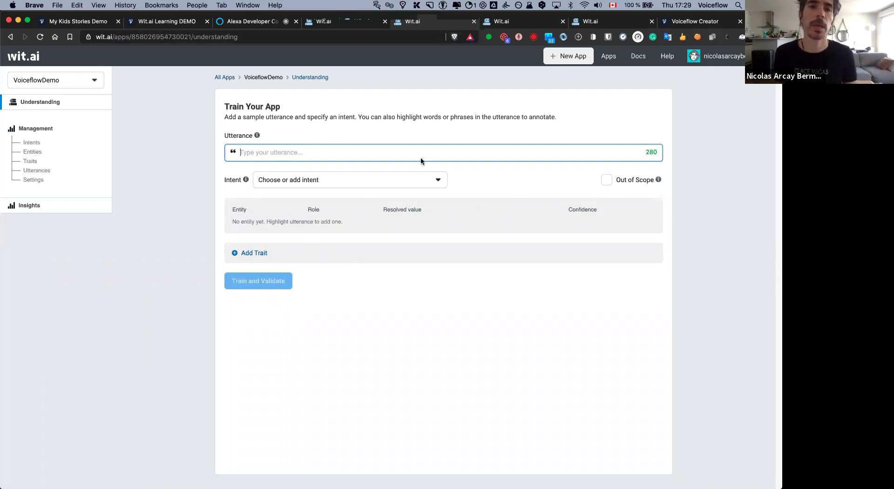
Return to the Wit.ai Learning DEMO project, inspect the Welcome training block's Speak message and close it
click(158, 25)
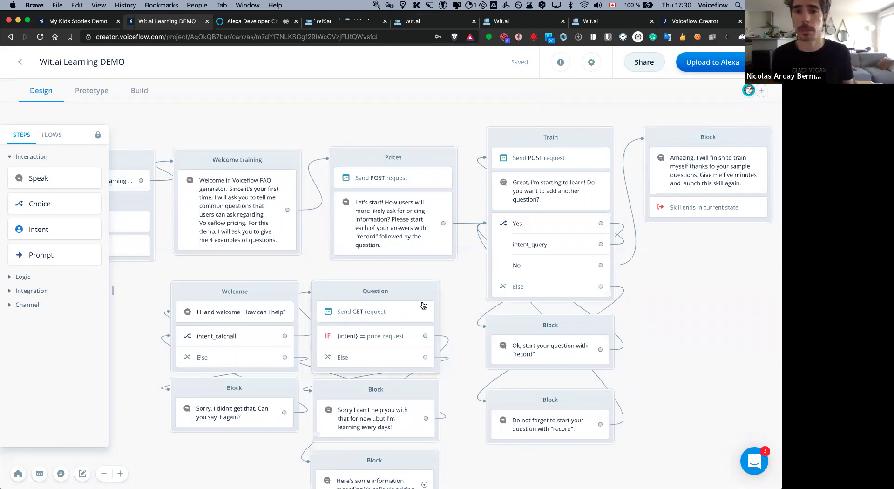
scroll(400, 284, right, 2)
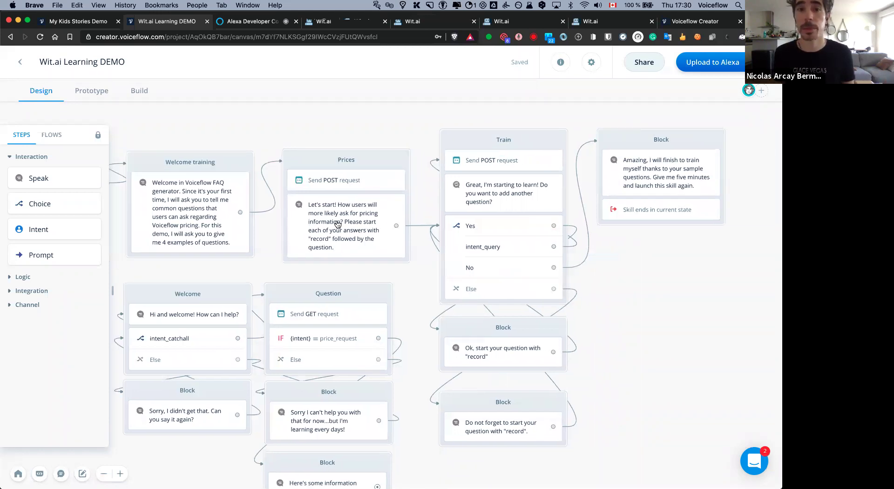
scroll(338, 225, right, 1)
scroll(283, 123, left, 2)
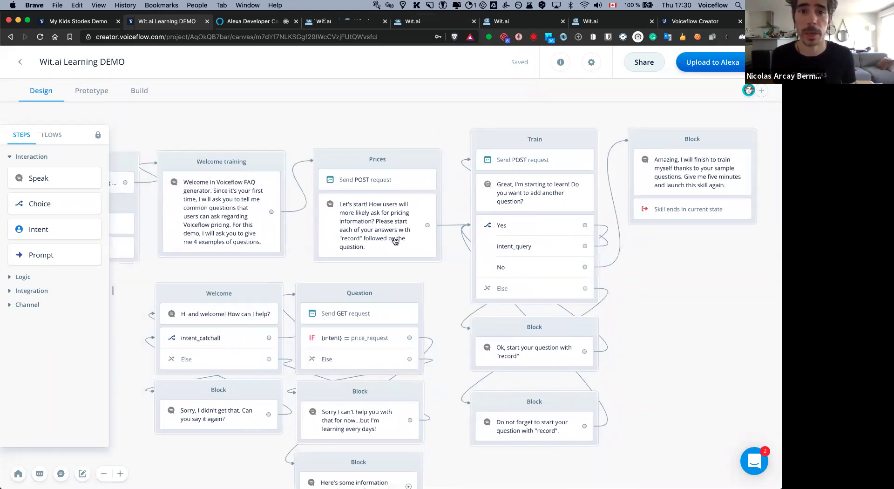
scroll(395, 242, left, 1)
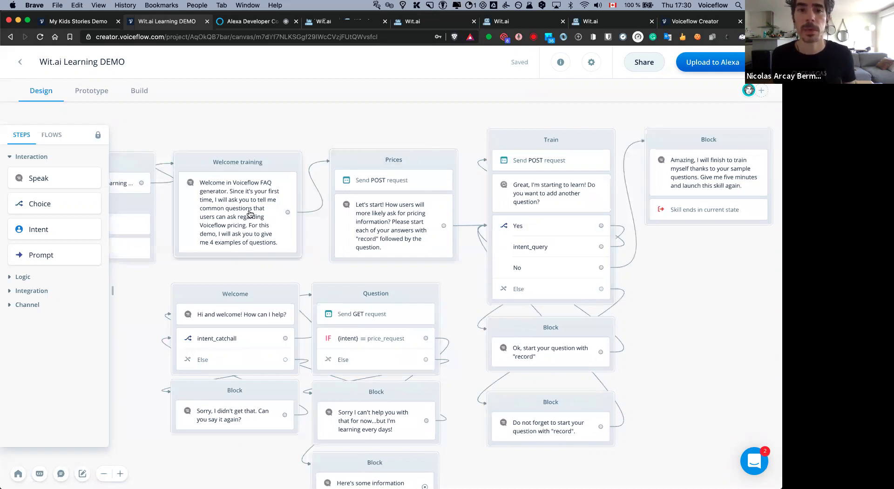
click(267, 210)
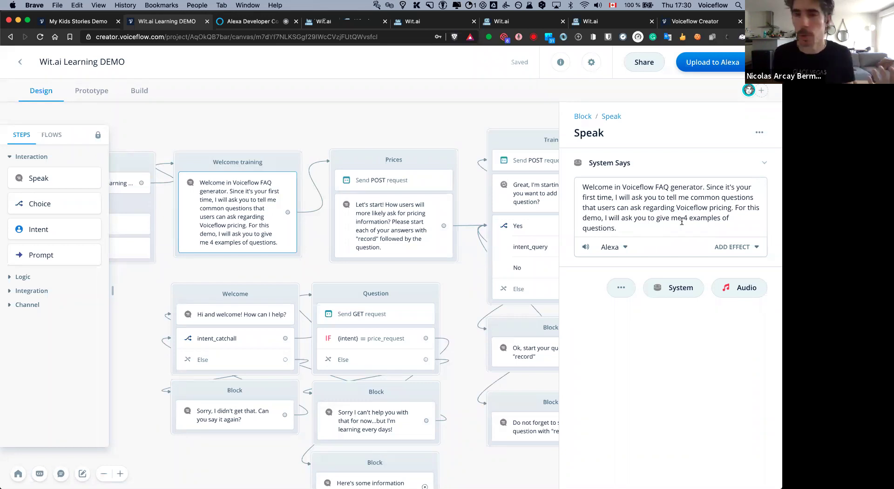
drag(272, 125, 269, 124)
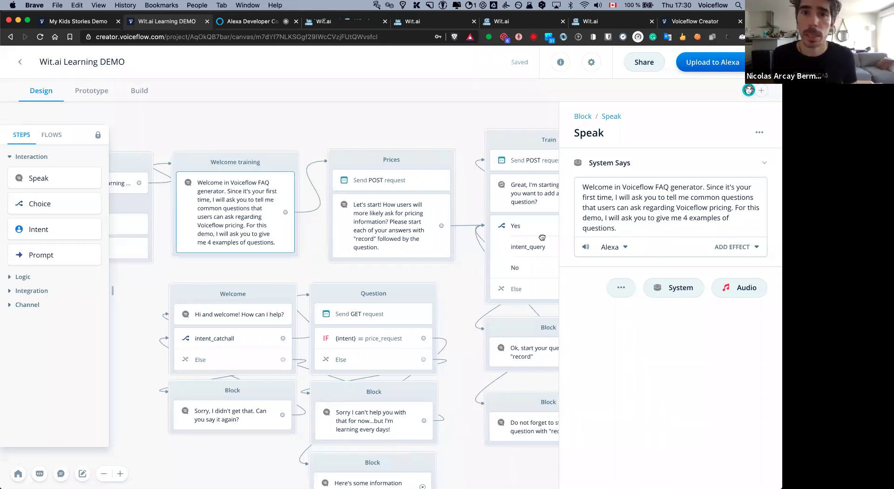
scroll(542, 238, right, 5)
click(472, 143)
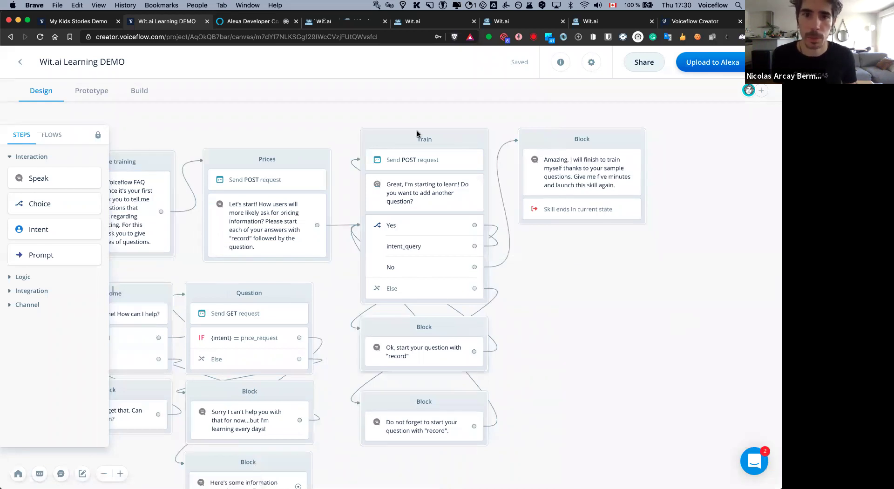
Inspect the Prices block's Speak message that asks for sample pricing questions
scroll(417, 130, left, 5)
scroll(251, 221, right, 1)
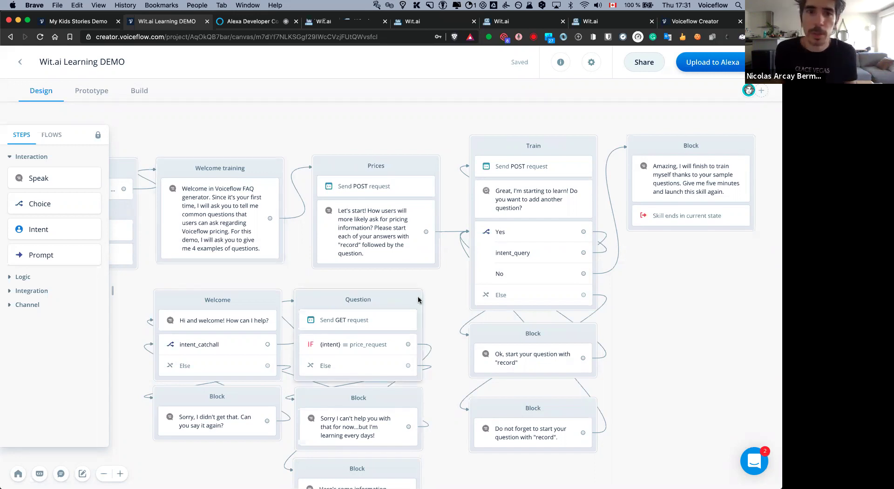
scroll(368, 143, right, 2)
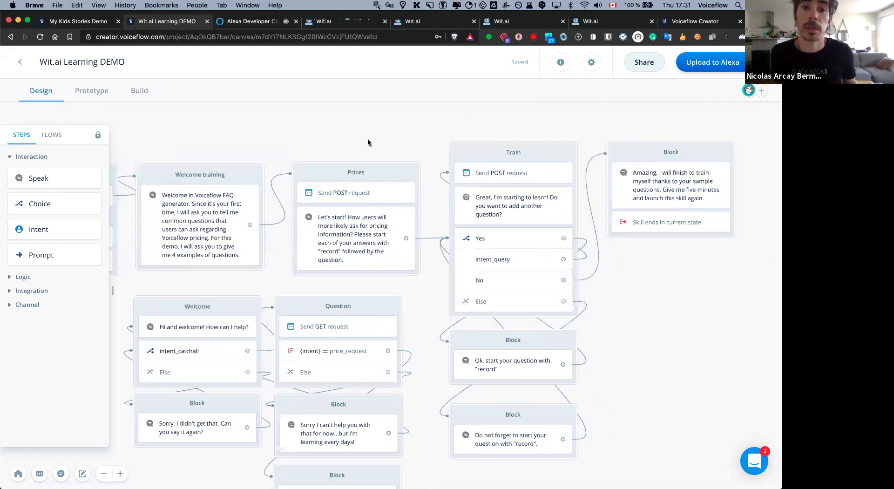
scroll(320, 230, right, 5)
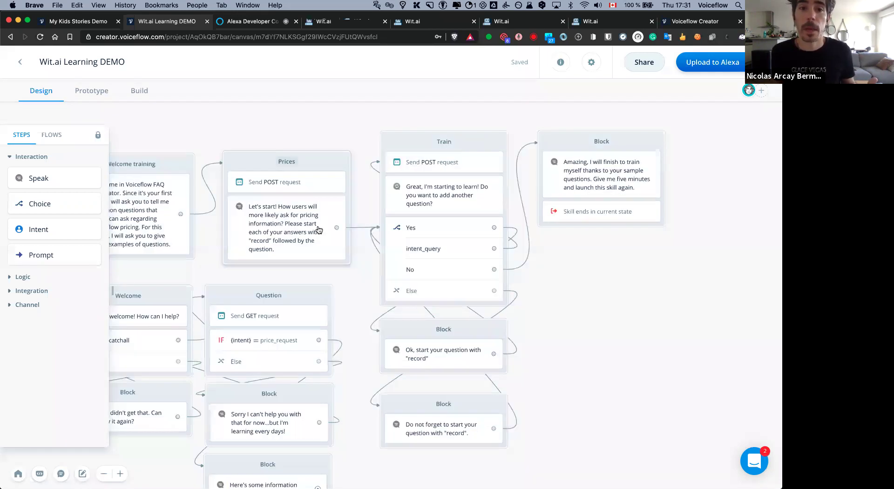
click(299, 240)
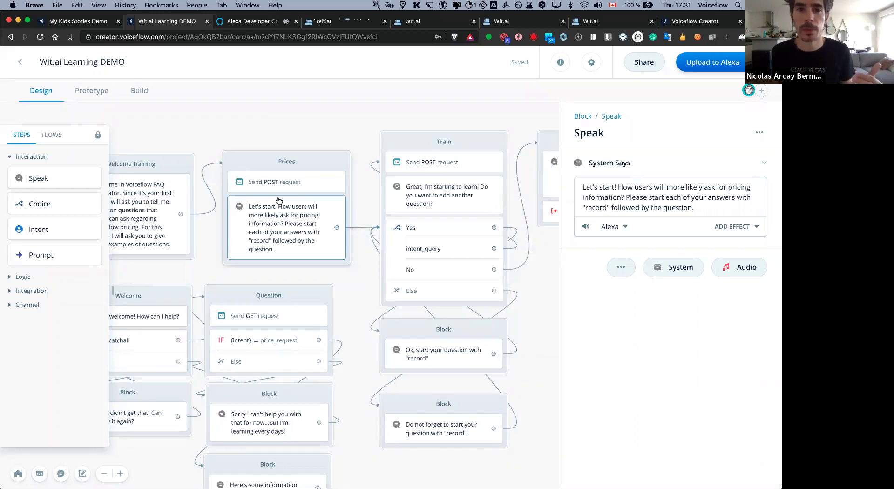
click(296, 190)
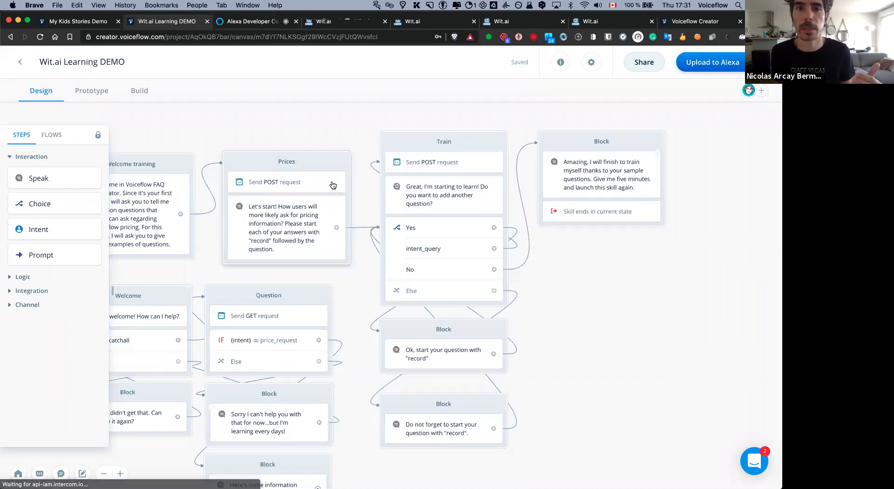
Inspect the headers and raw body of the Prices block's POST request to Wit.ai, then close it
click(323, 181)
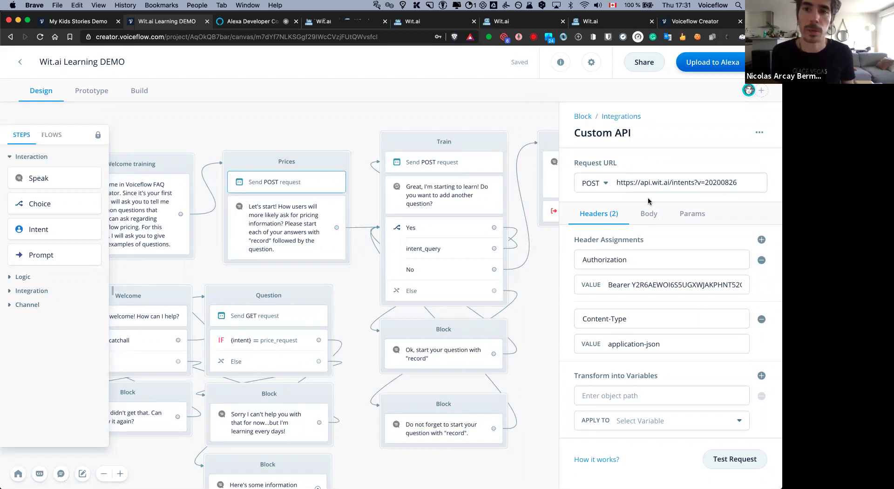
click(647, 212)
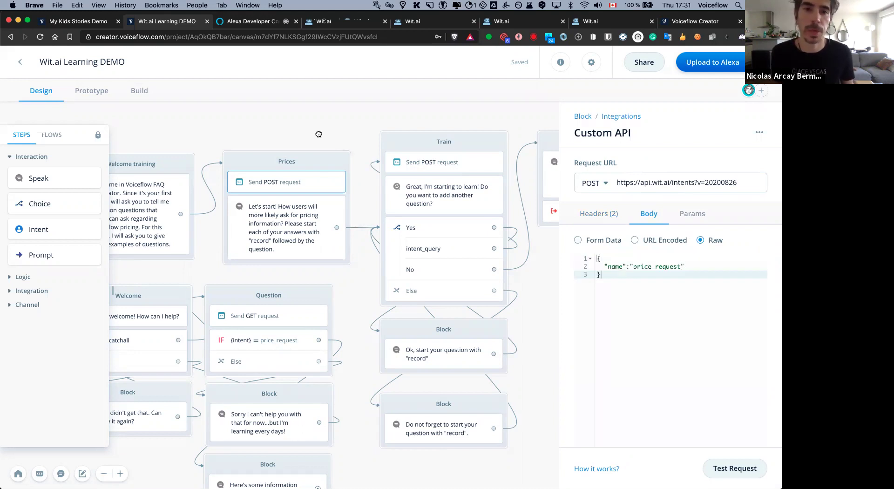
click(274, 131)
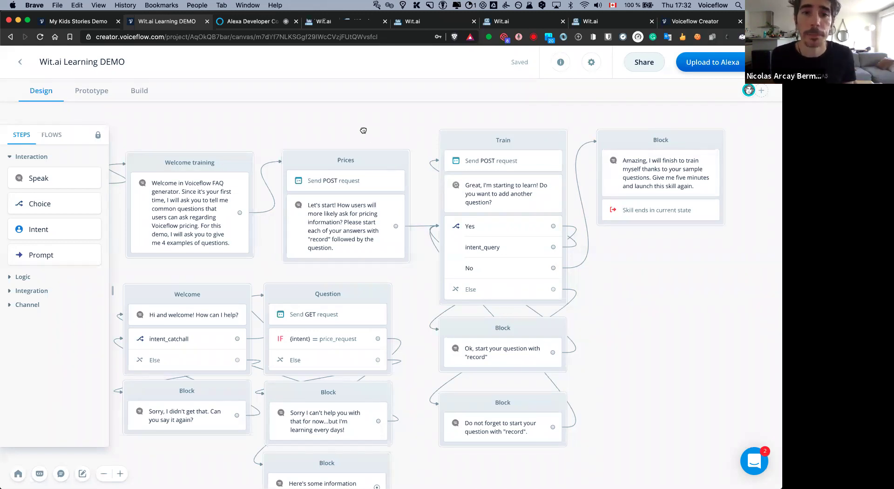
Reopen the Prices block's Speak message and follow its connection to the Train block's choices
scroll(363, 130, right, 3)
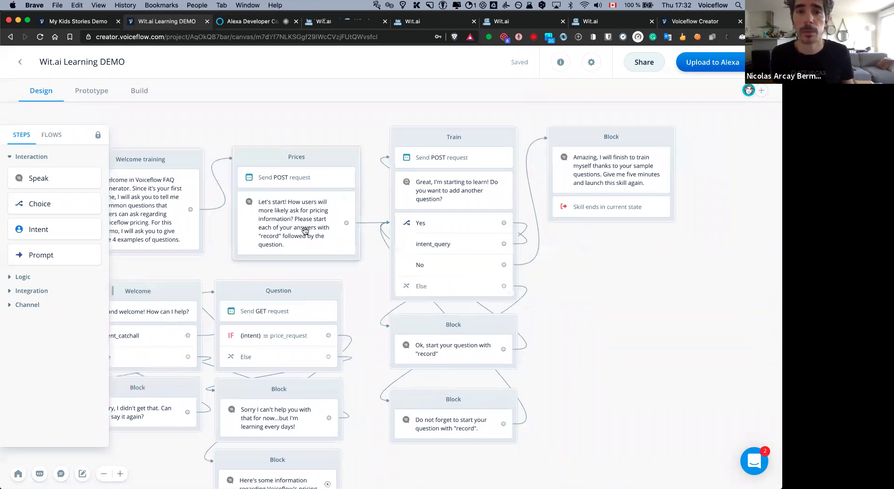
click(304, 231)
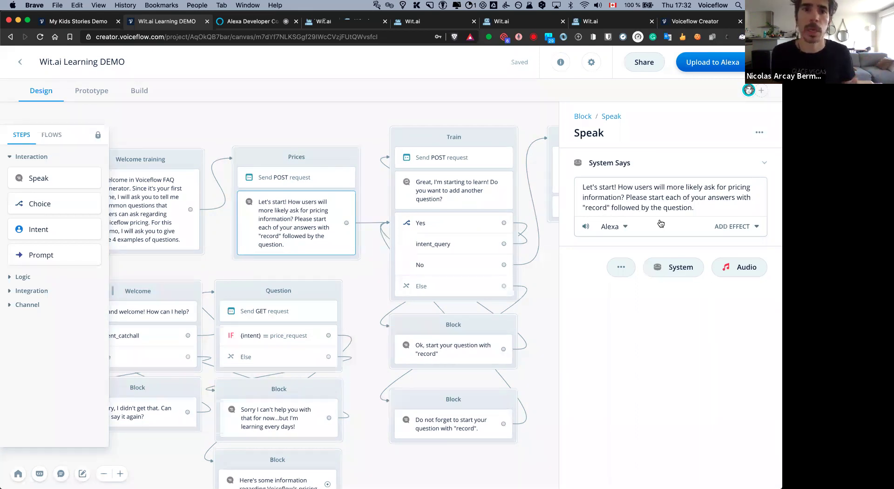
scroll(232, 249, right, 5)
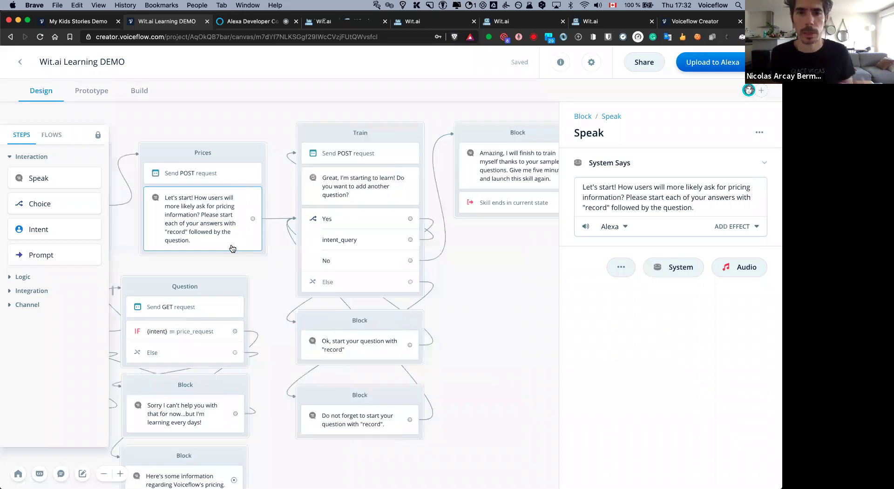
click(214, 237)
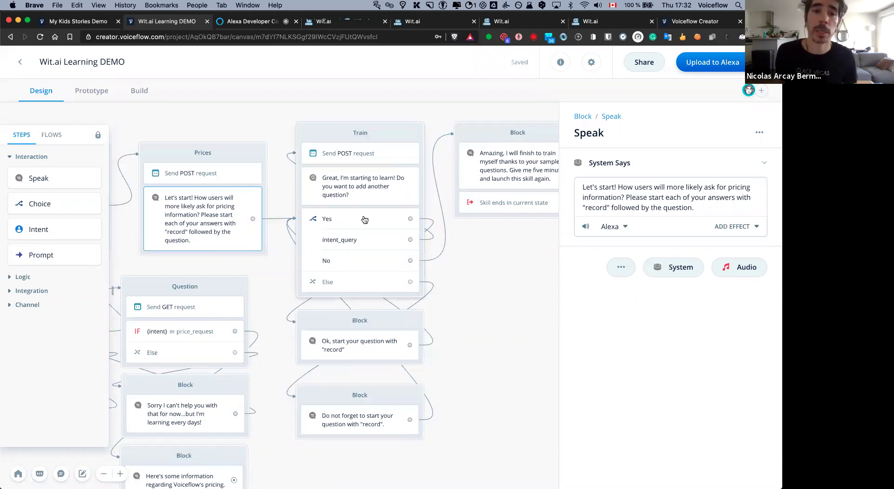
Inspect the Train block's Choice step with its YesIntent, intent_query and NoIntent paths, and close it
click(361, 242)
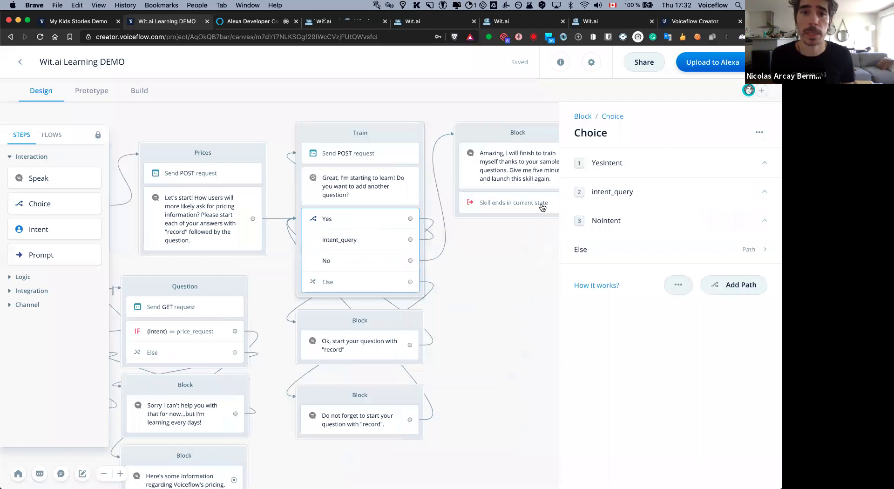
scroll(249, 139, up, 1)
click(246, 138)
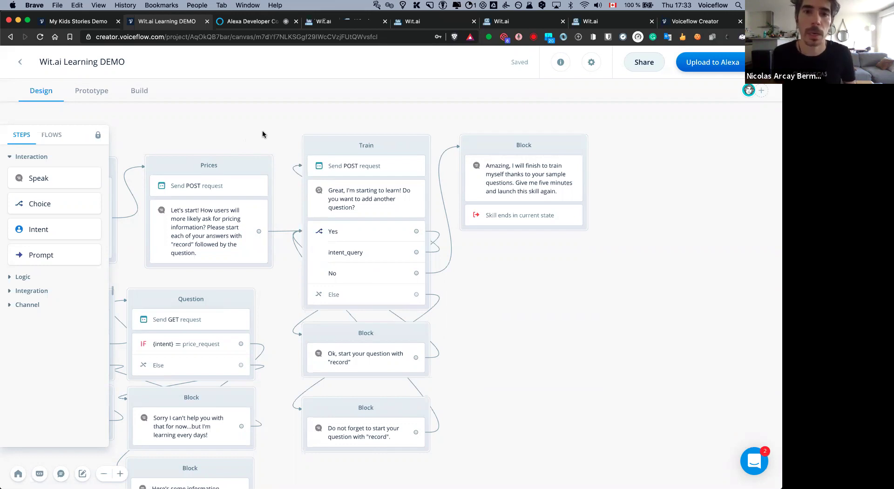
Inspect the Train block's Speak variants and the utterance defined for its intent_query choice, and close the settings
scroll(605, 274, left, 5)
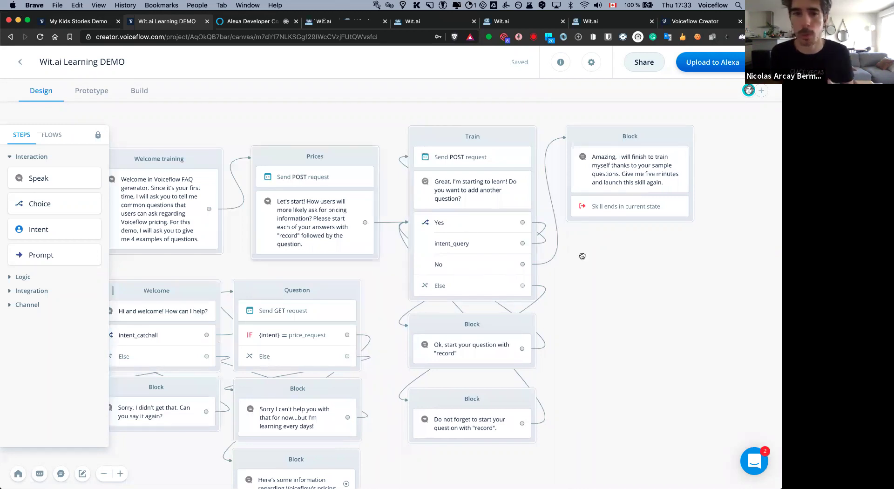
scroll(464, 245, right, 3)
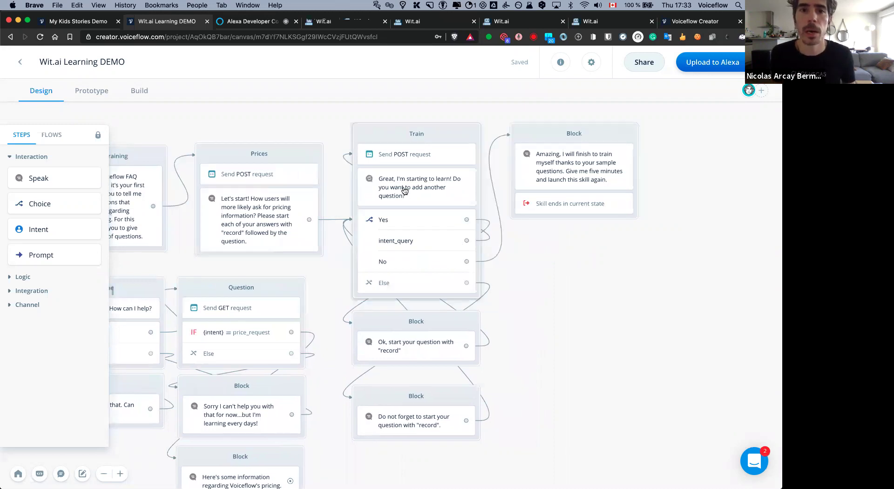
click(436, 178)
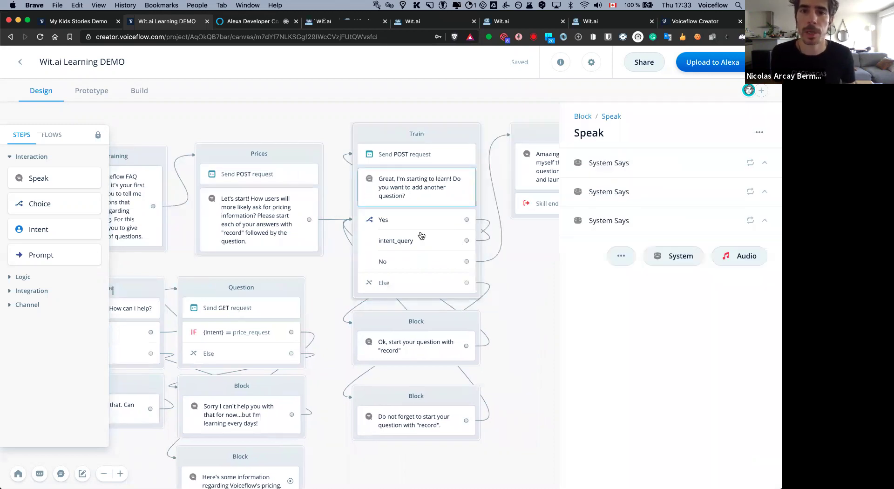
click(421, 236)
click(638, 191)
click(632, 259)
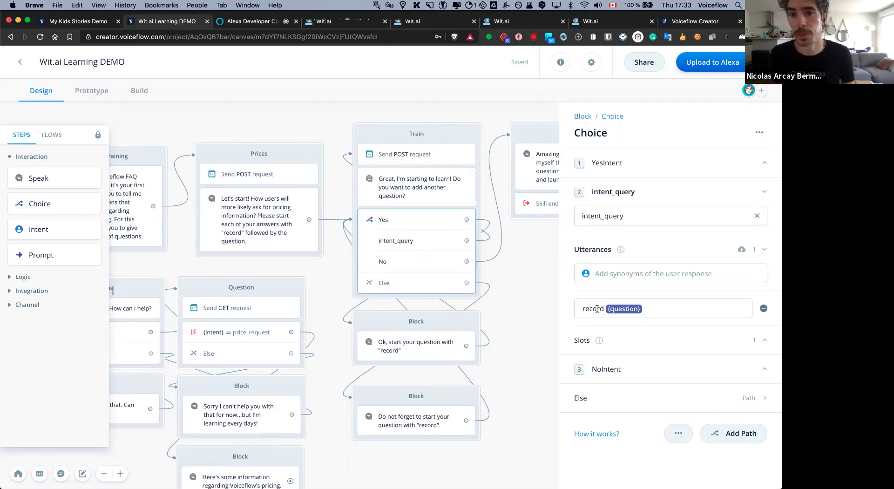
click(526, 264)
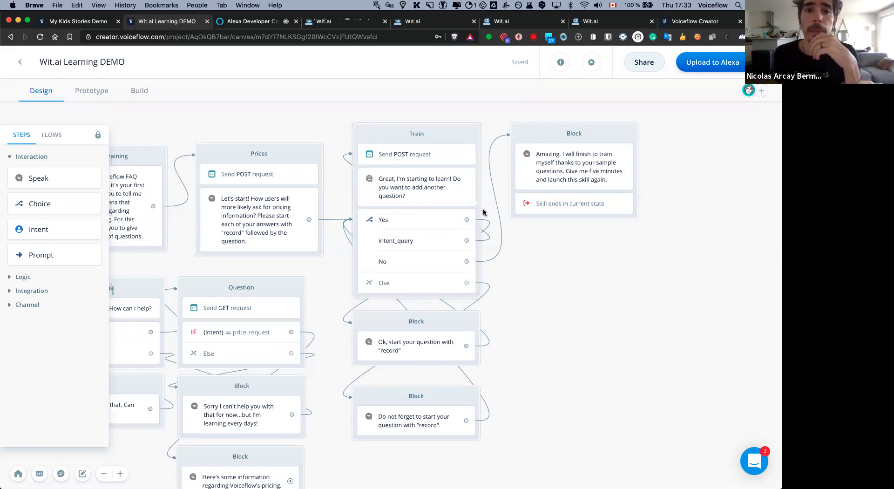
Examine the raw body of the Train block's POST request, highlighting the price_request intent and the question variable, and close it
click(400, 158)
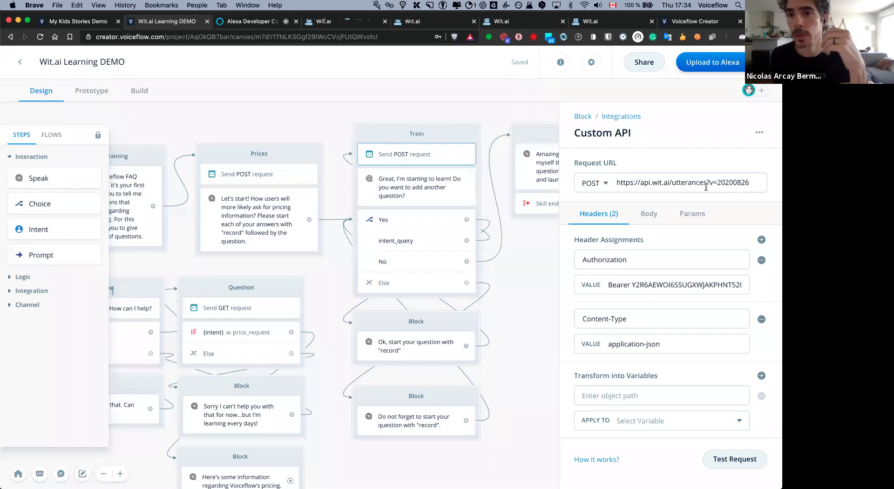
click(657, 211)
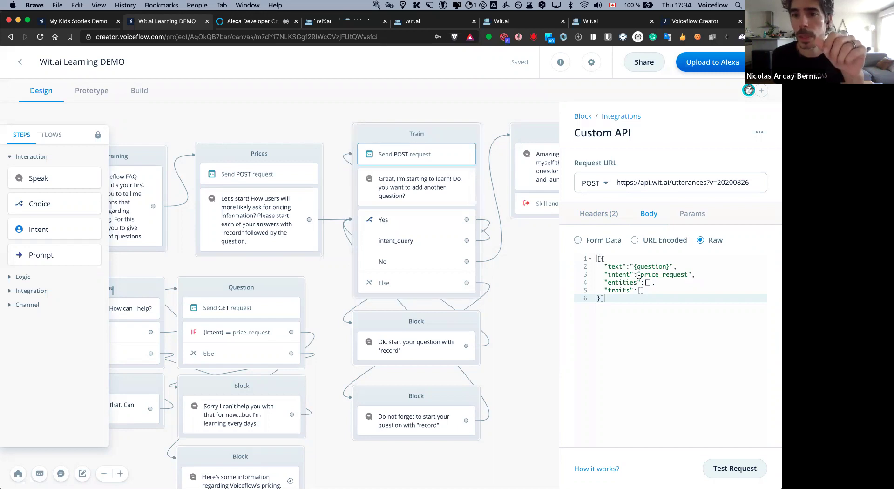
drag(639, 275, 689, 275)
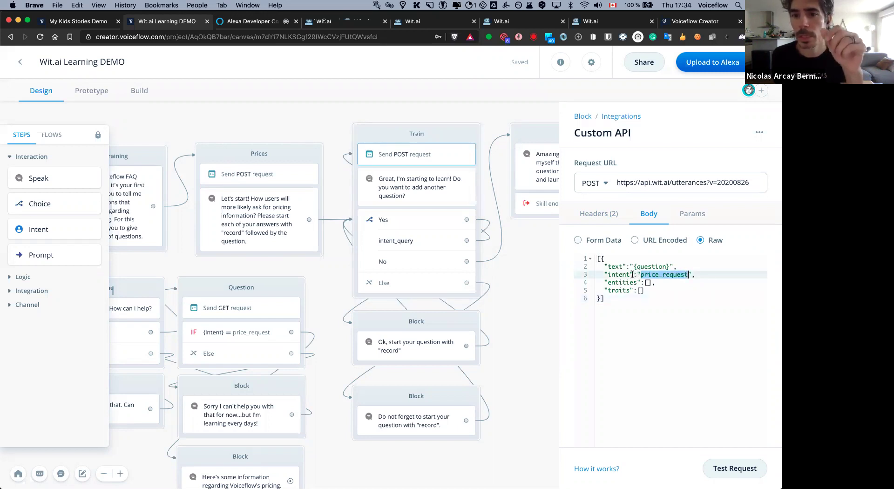
click(629, 282)
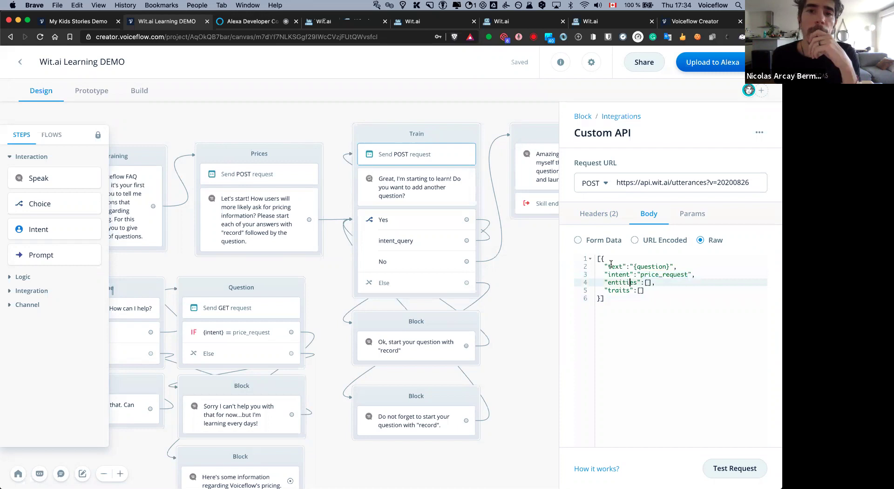
drag(633, 266, 667, 264)
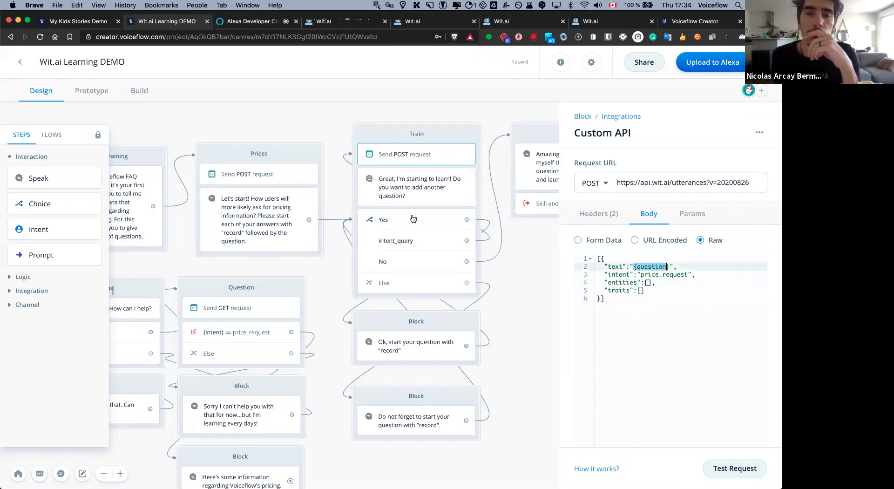
click(412, 245)
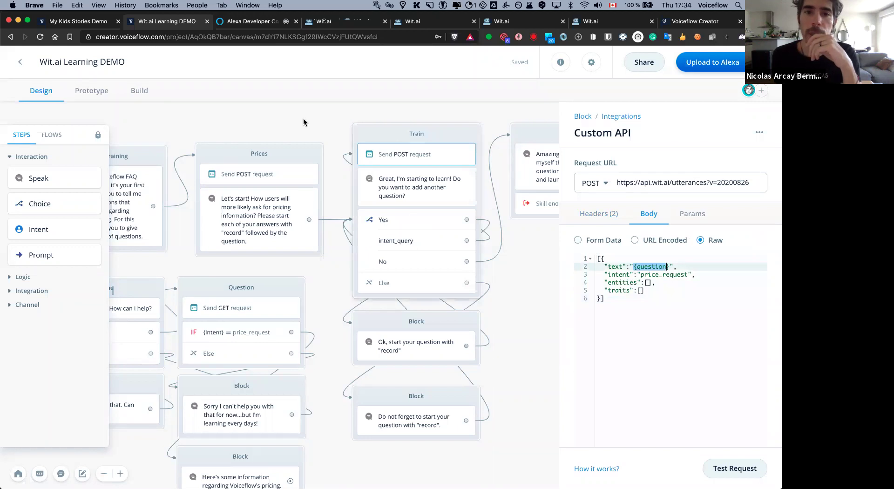
click(303, 121)
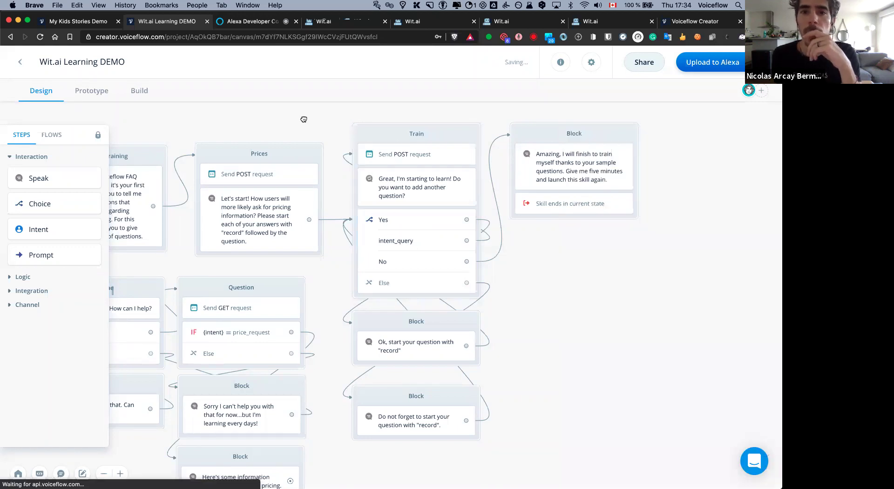
Connect the Start block's launch path to the Welcome block, and close the Welcome block's settings
scroll(121, 233, left, 5)
scroll(121, 233, left, 3)
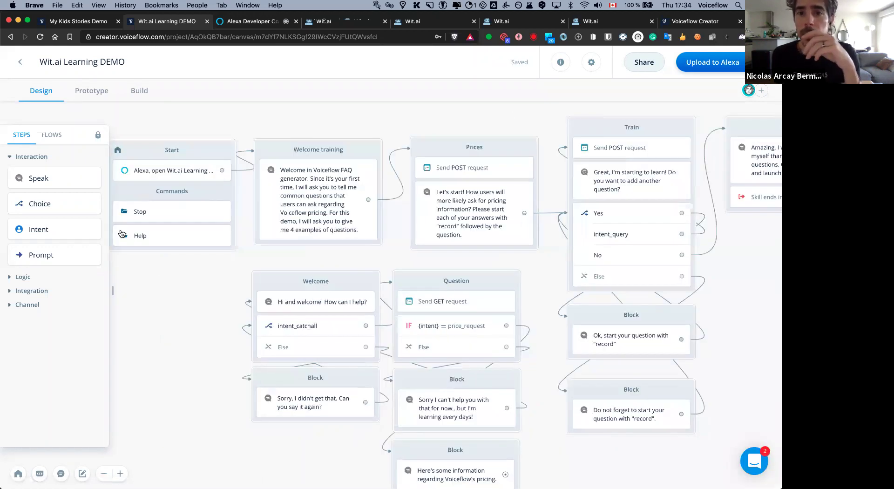
scroll(626, 203, right, 2)
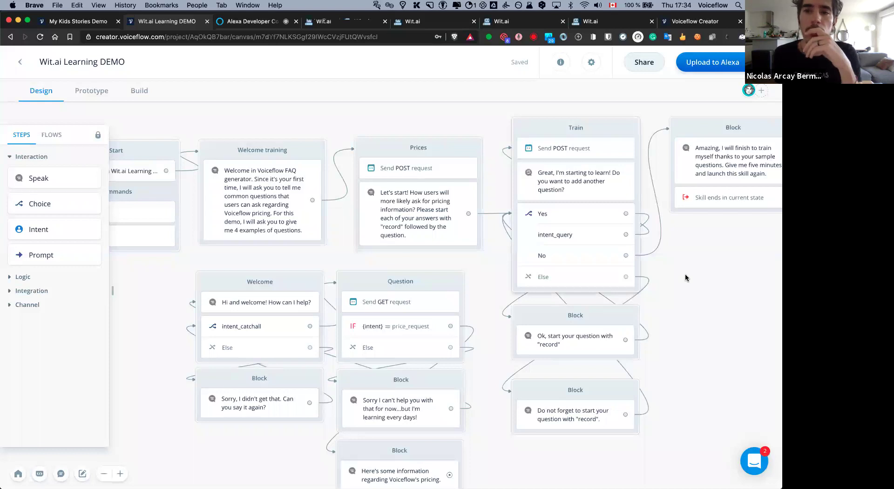
scroll(676, 272, right, 2)
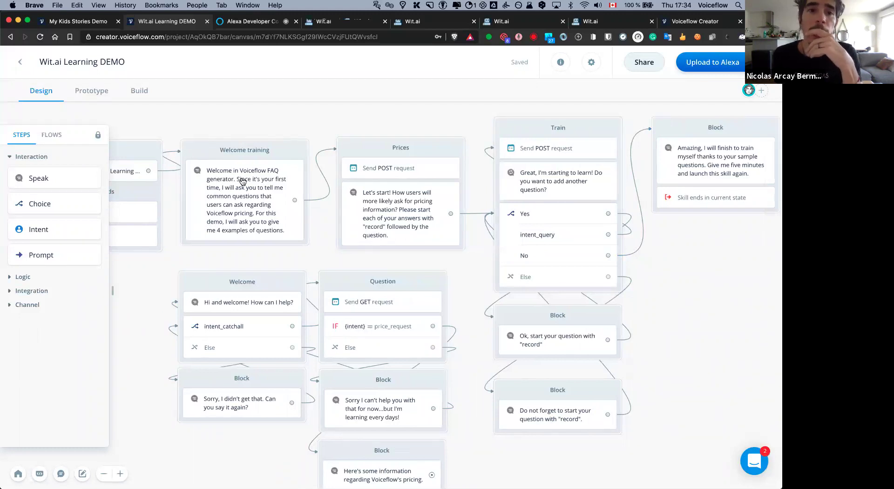
scroll(242, 182, left, 3)
click(232, 284)
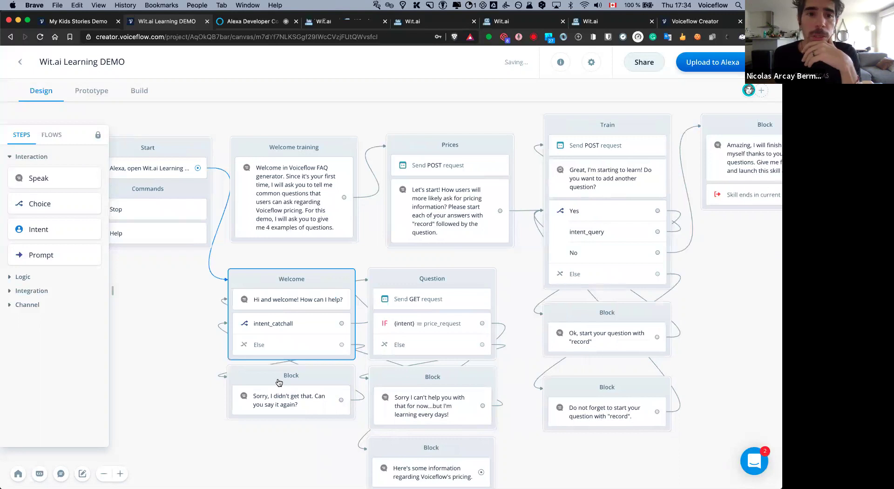
click(287, 313)
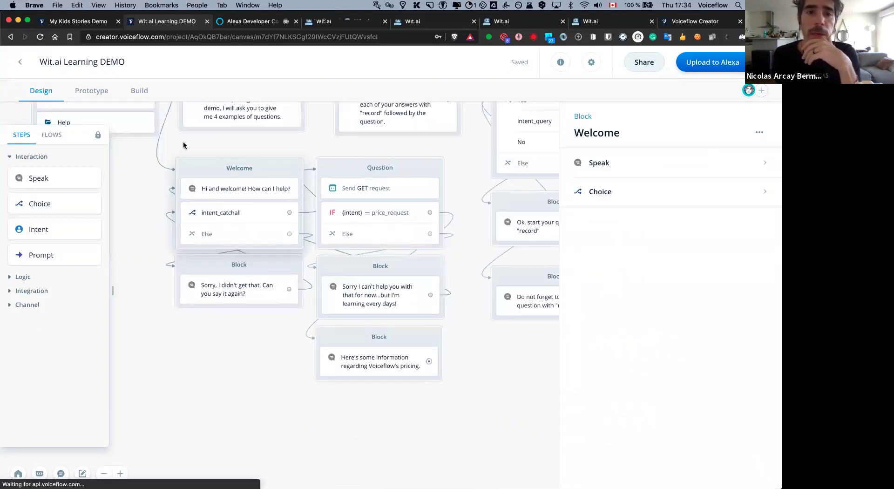
click(183, 141)
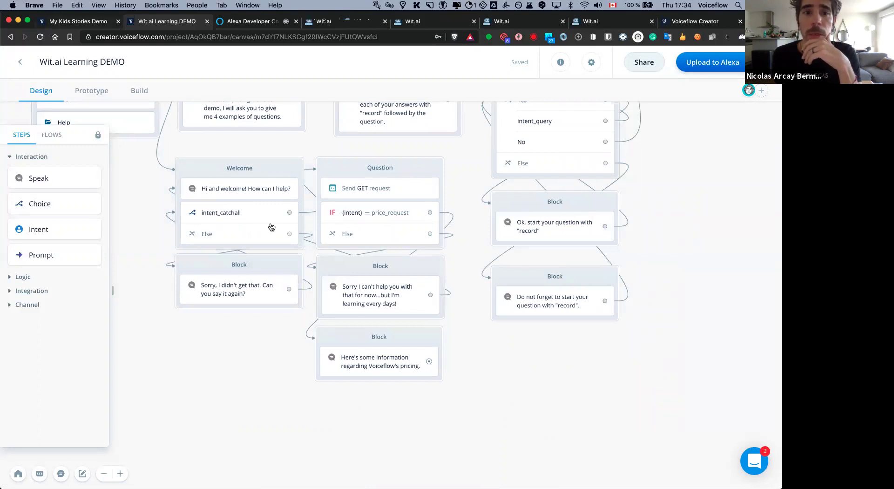
Inspect the Welcome block's intent_catchall choice and the Question block's GET request and If condition
click(234, 214)
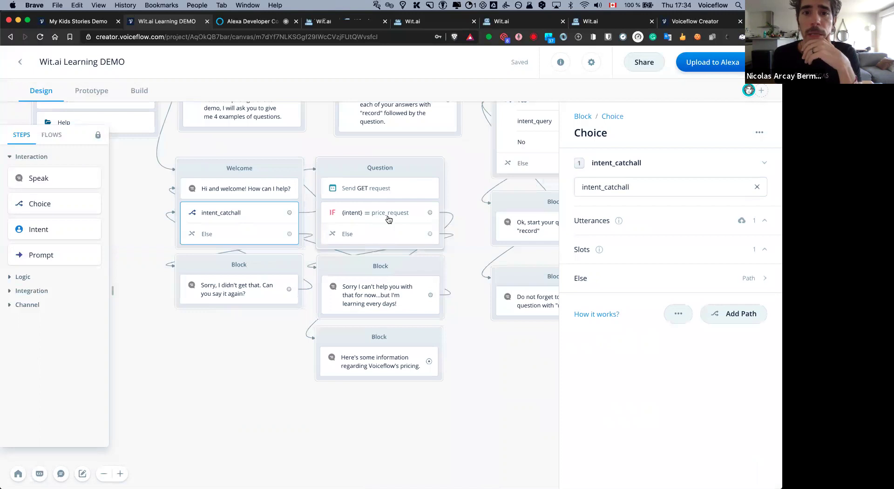
click(386, 191)
click(383, 210)
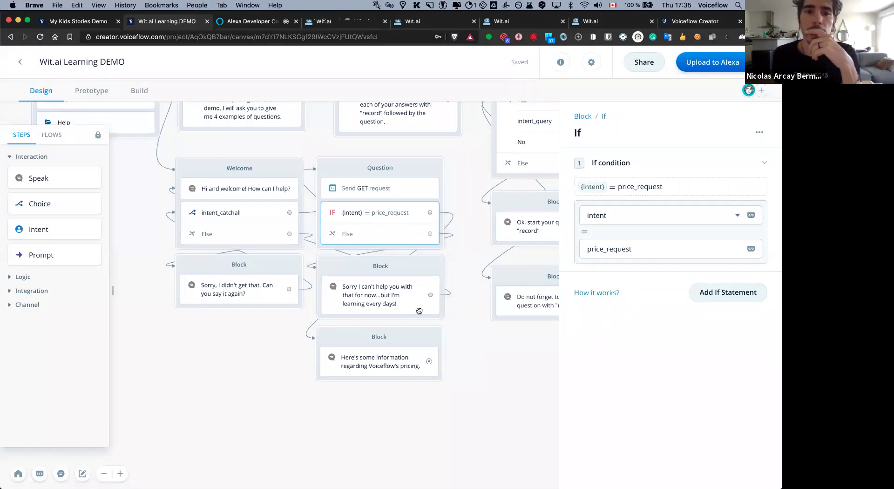
Inspect the Speak message that gives Voiceflow's pricing information and close it
scroll(419, 311, right, 3)
click(329, 383)
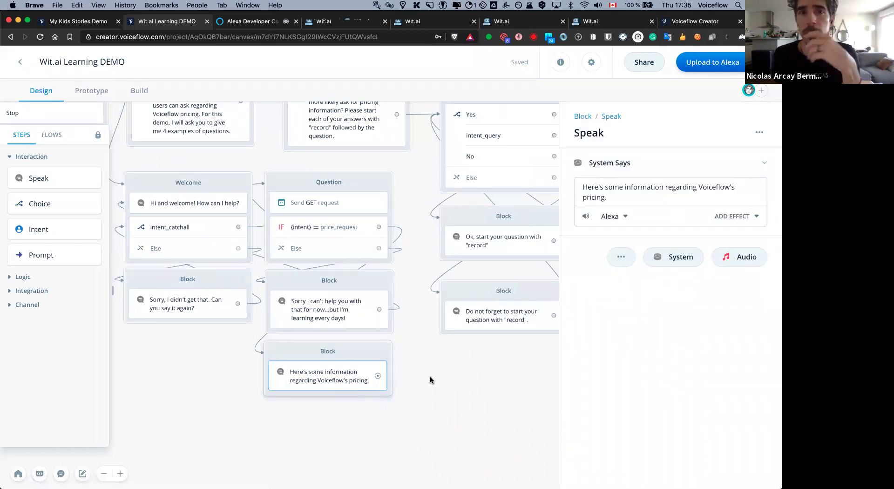
click(248, 63)
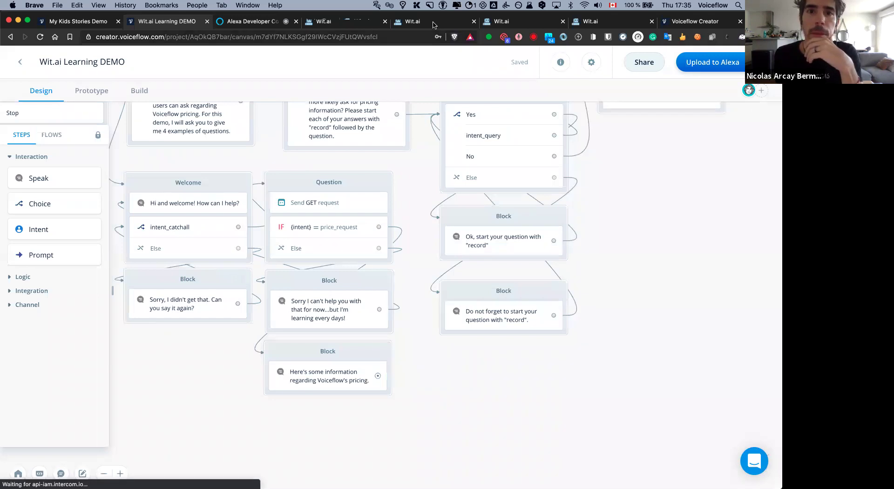
Switch to Wit.ai and change the active app from VoiceflowDemo to Voiceflow_faq
click(435, 21)
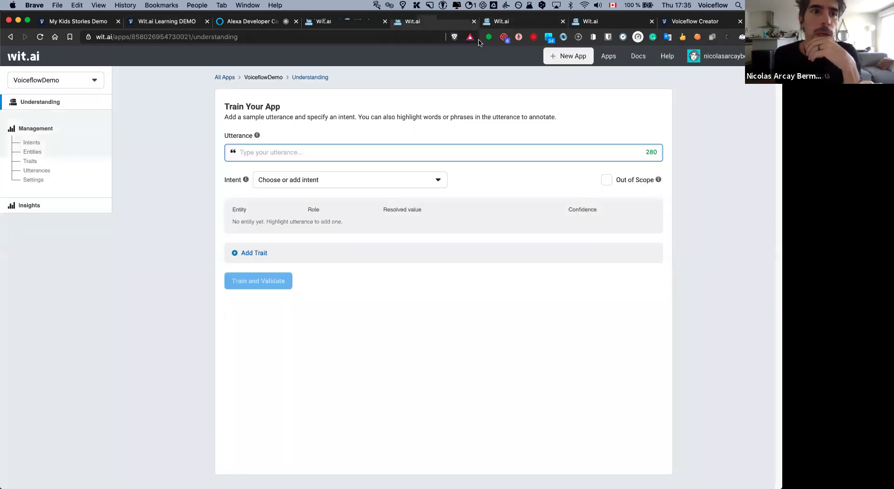
click(68, 78)
click(55, 83)
click(56, 84)
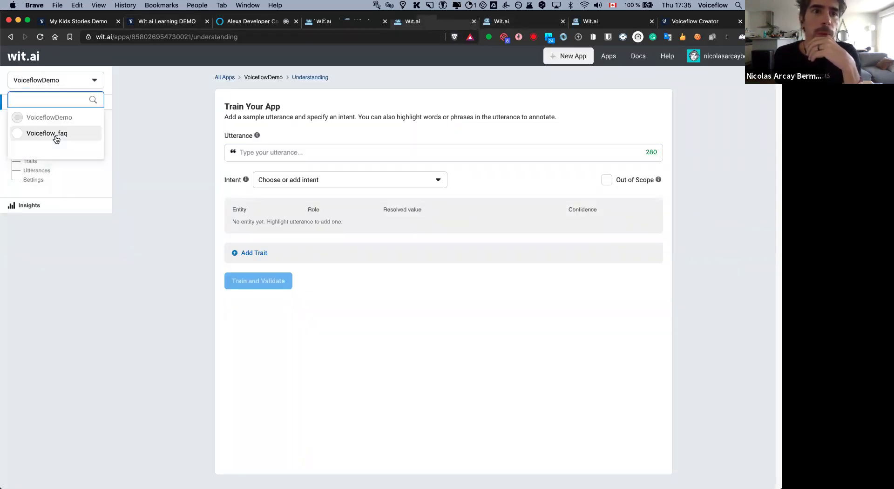
click(81, 135)
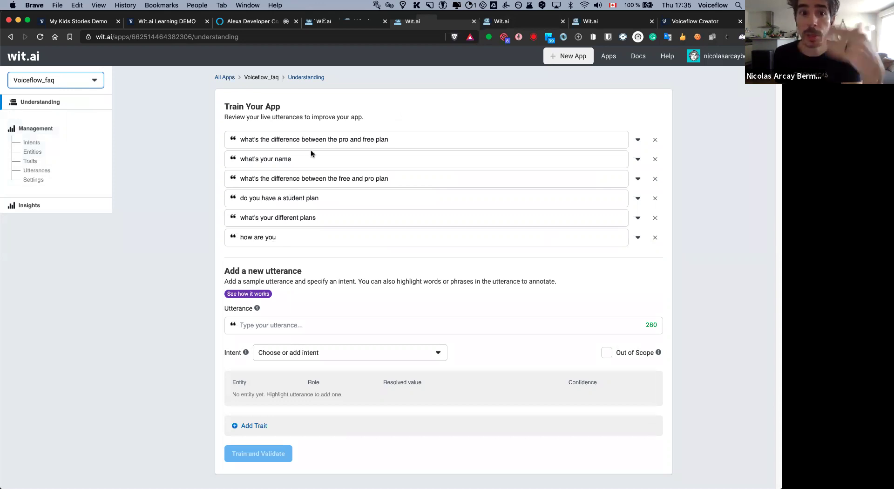
Review the trained utterances of Voiceflow_faq, expanding five from "do you have some bananas" up to "how much cost the pro plan"
click(47, 173)
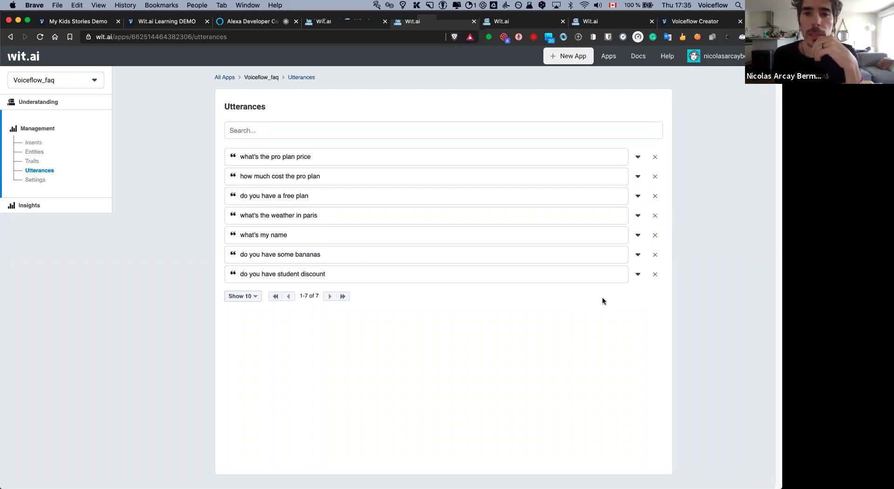
click(637, 255)
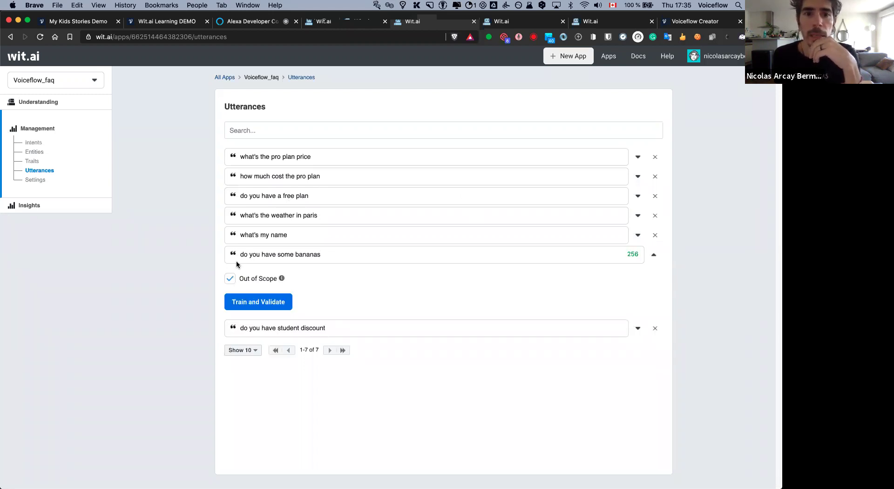
click(637, 235)
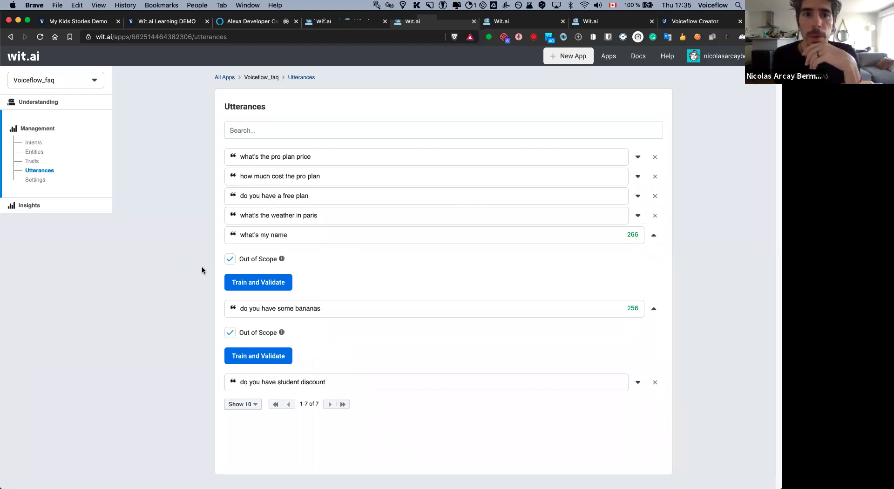
click(637, 215)
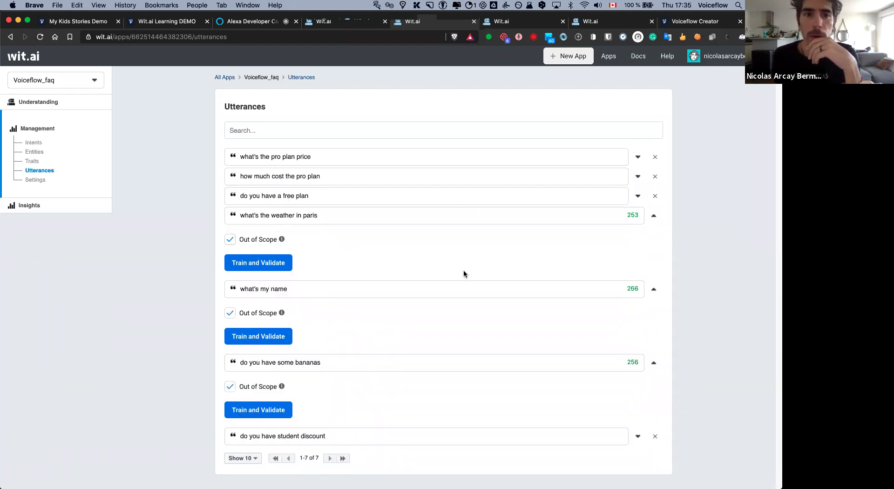
click(638, 196)
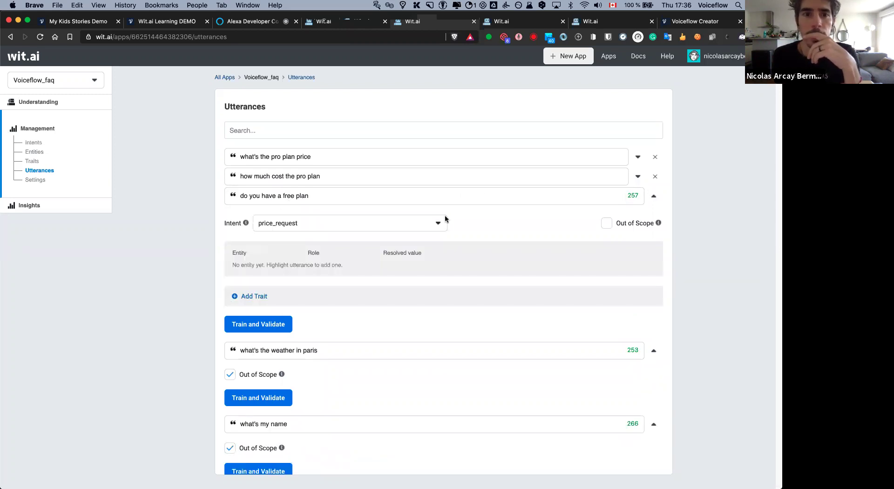
click(616, 177)
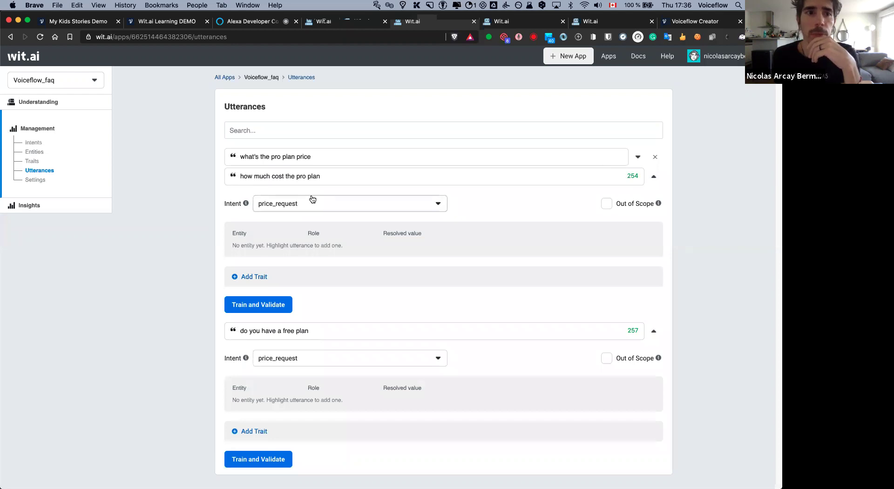
Mark the live utterance "how are you" as out of scope in Voiceflow_faq's Understanding page, and train and validate it
click(40, 103)
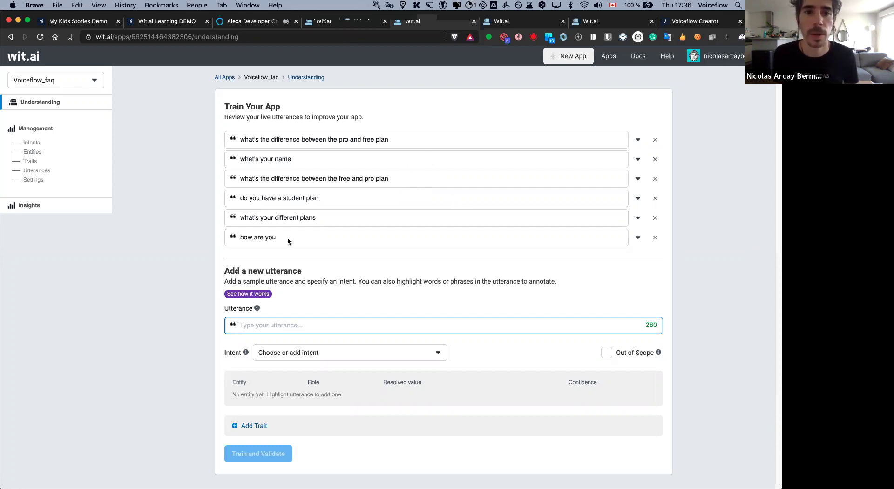
click(641, 241)
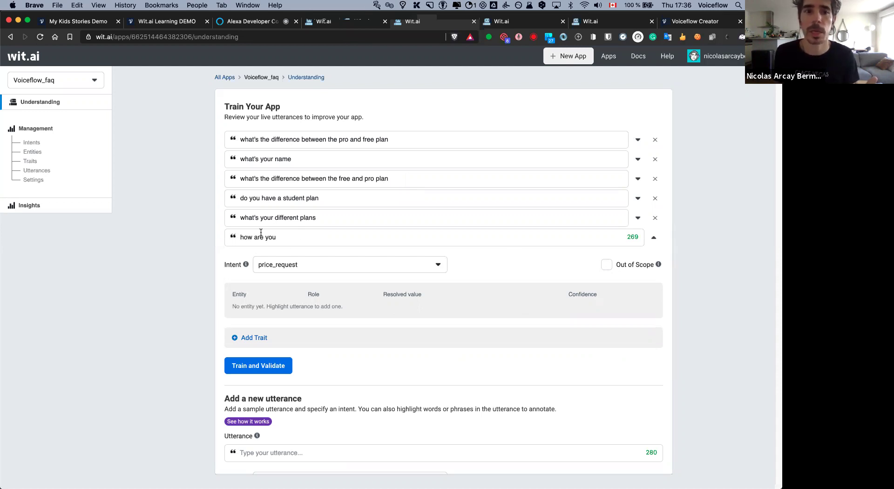
click(606, 264)
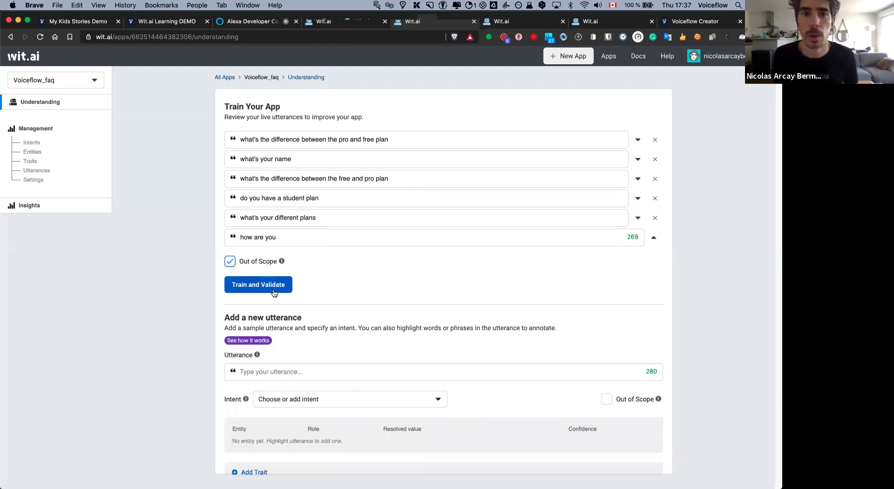
click(275, 291)
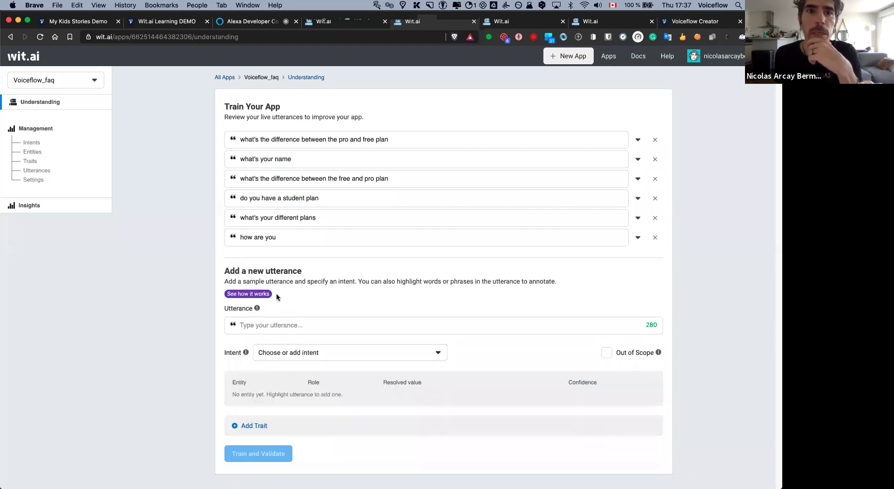
Switch to the Wit.ai Learning DEMO project in Voiceflow, inspect the Train block's POST request settings, and close them
click(347, 23)
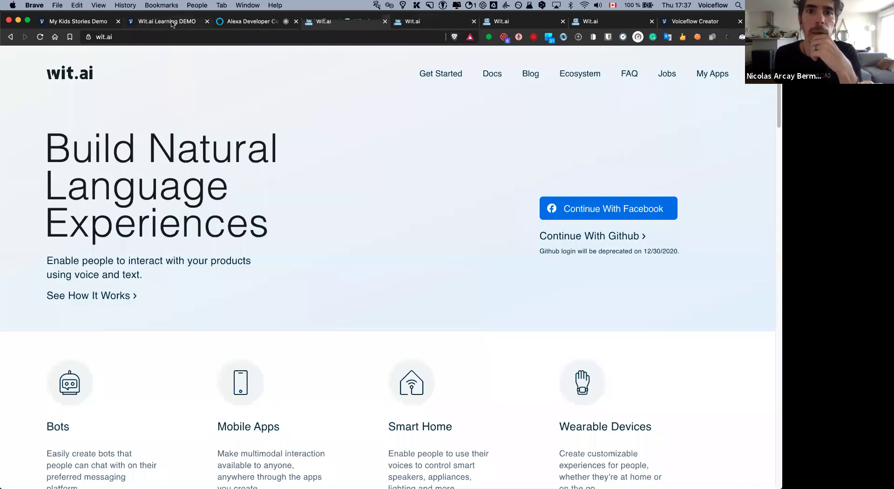
click(172, 23)
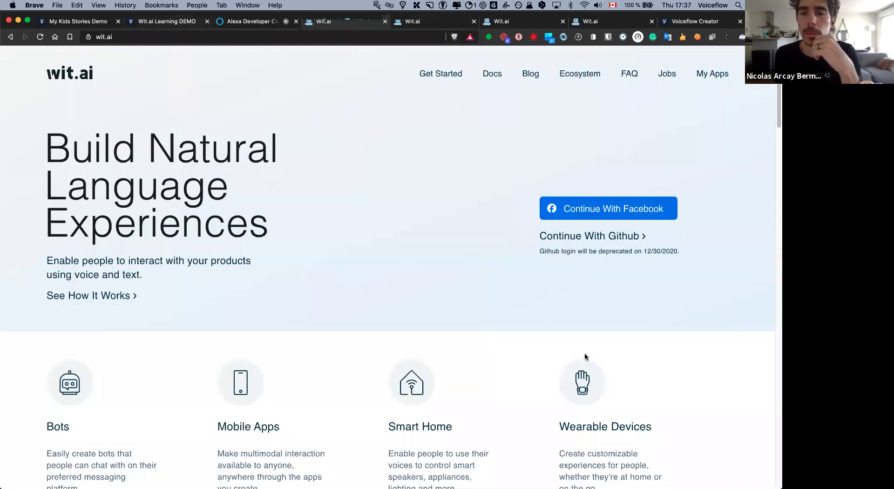
scroll(550, 137, up, 3)
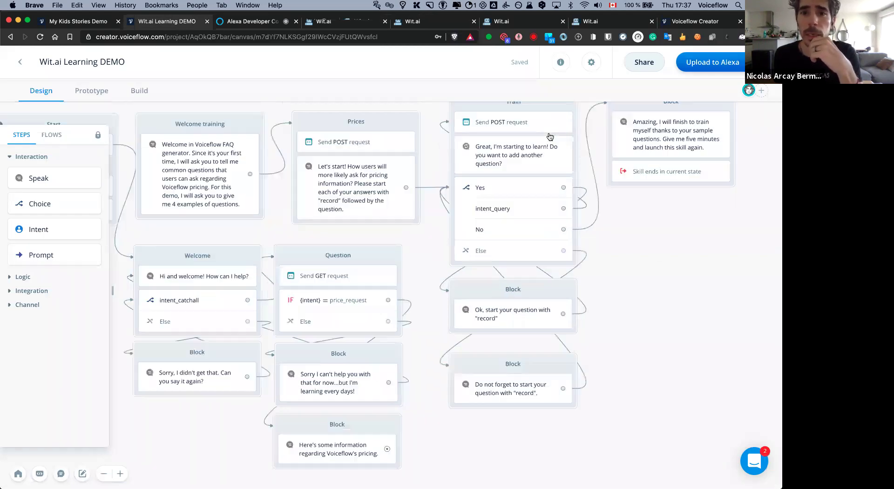
scroll(501, 163, up, 2)
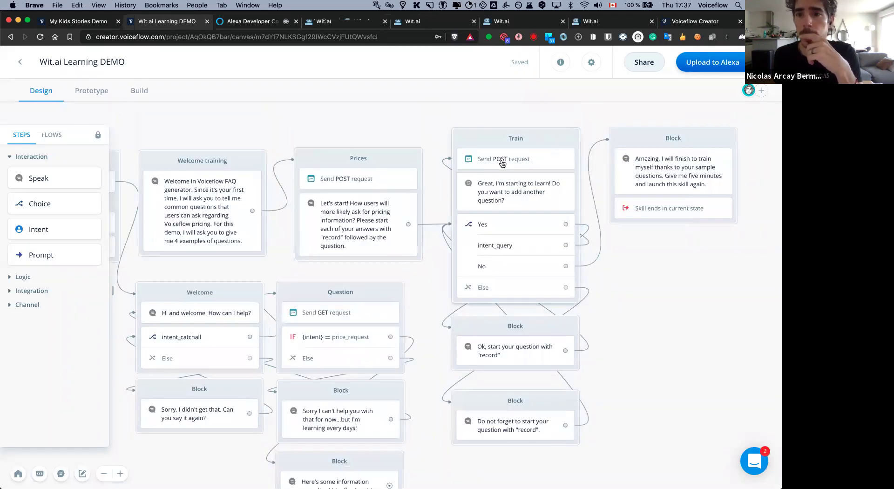
click(512, 160)
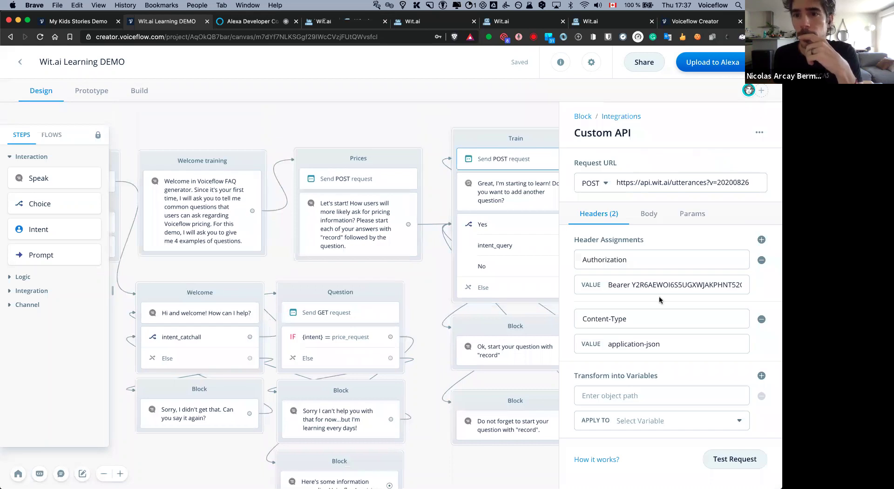
click(424, 279)
drag(651, 292, 661, 299)
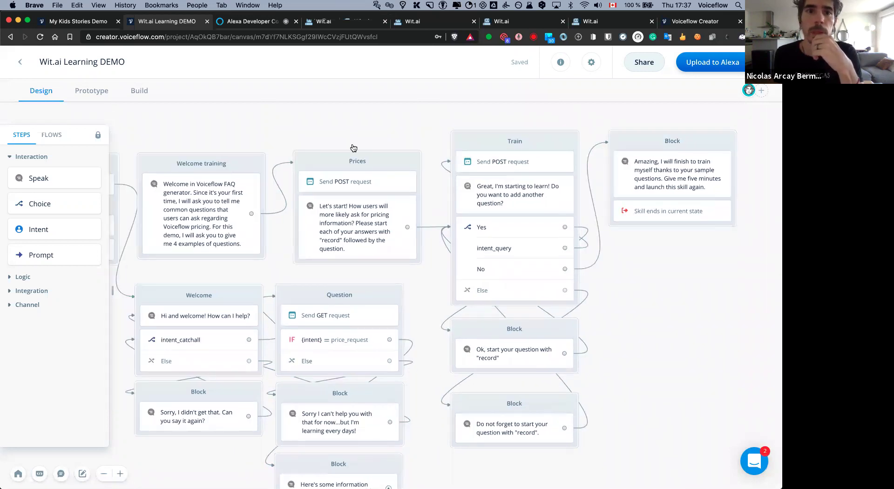
drag(465, 120, 432, 115)
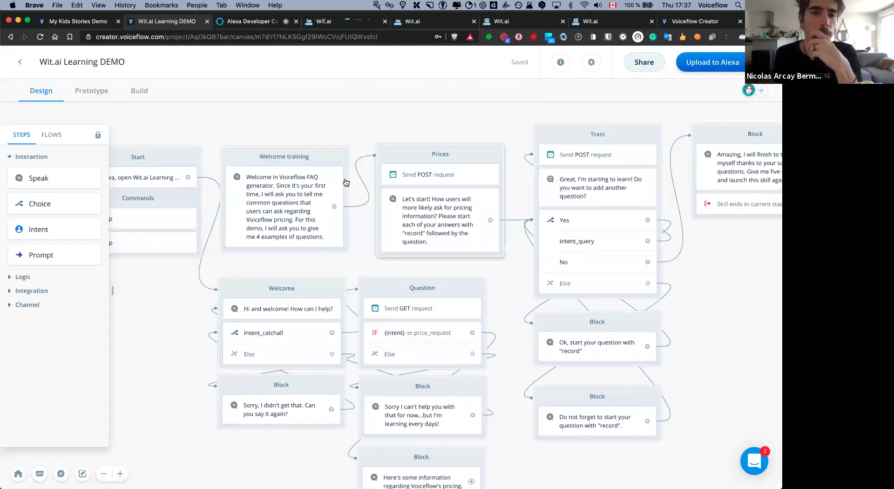
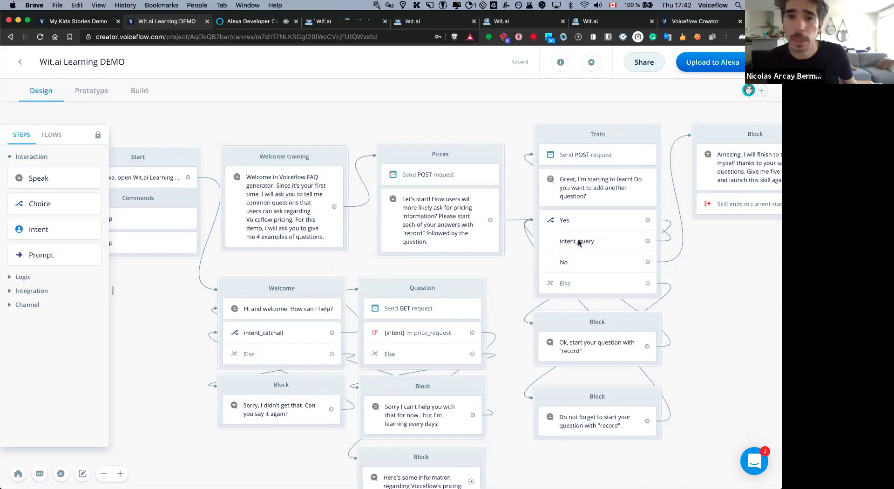
Add a new block with an Intent step above the Start and Welcome training blocks, leaving its intent unselected
scroll(277, 178, up, 5)
scroll(278, 178, left, 5)
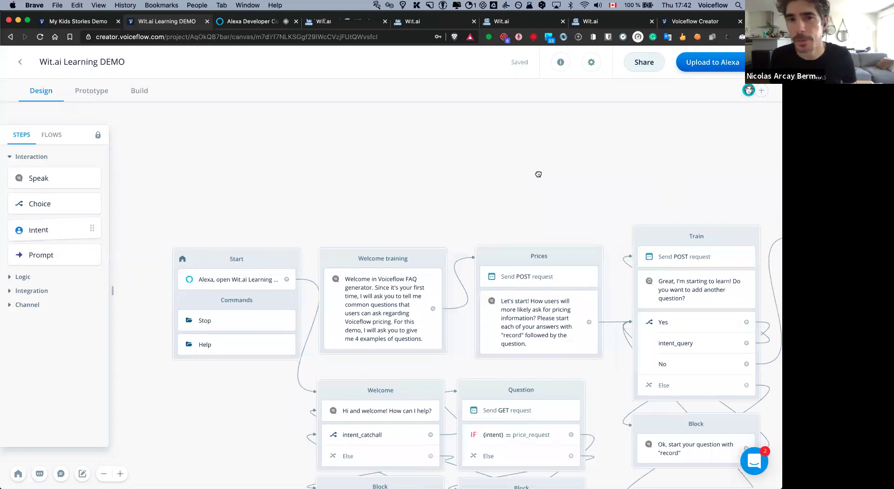
drag(388, 170, 345, 191)
click(593, 177)
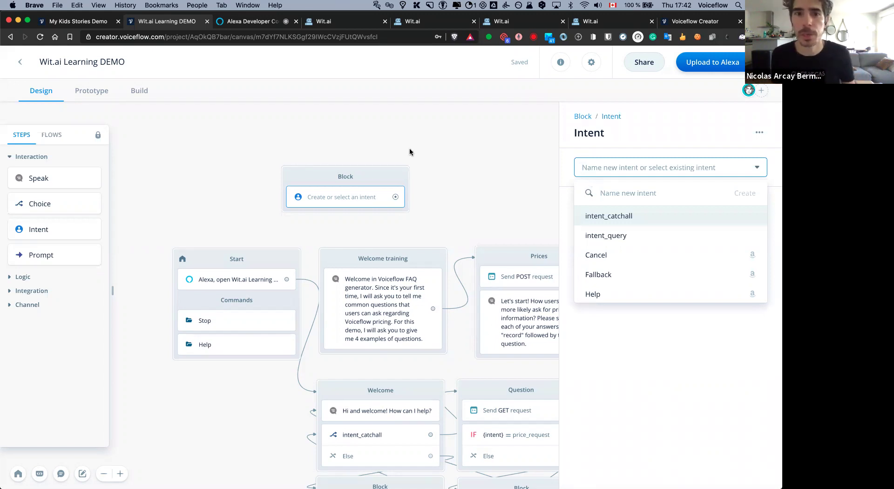
click(563, 174)
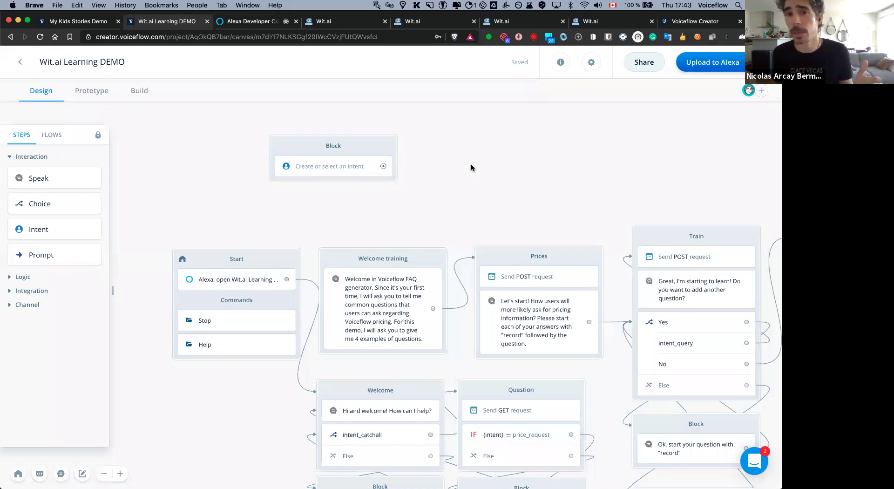
View the Voiceflow Creator demo page and switch to the My Kids Stories Demo project
click(653, 62)
click(644, 83)
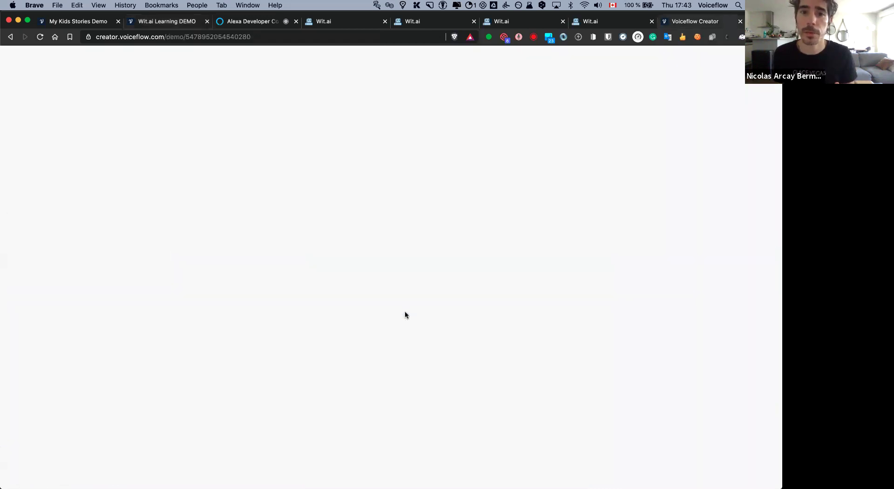
click(86, 22)
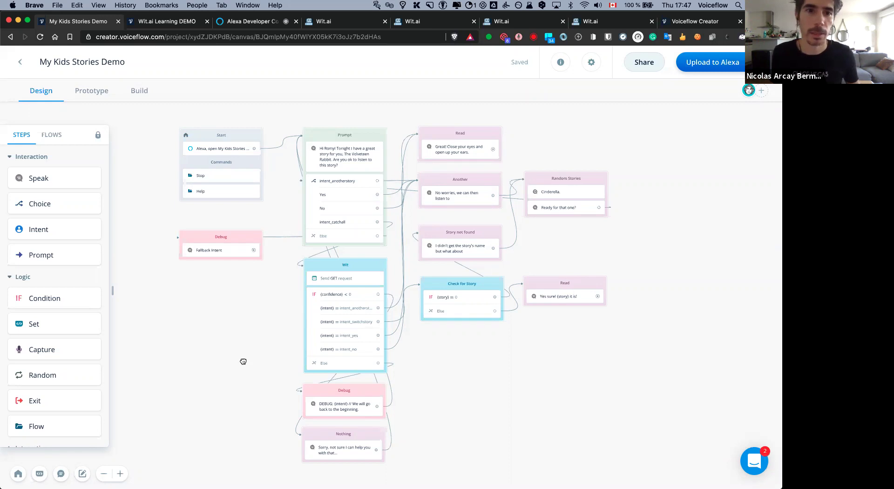
scroll(243, 361, up, 1)
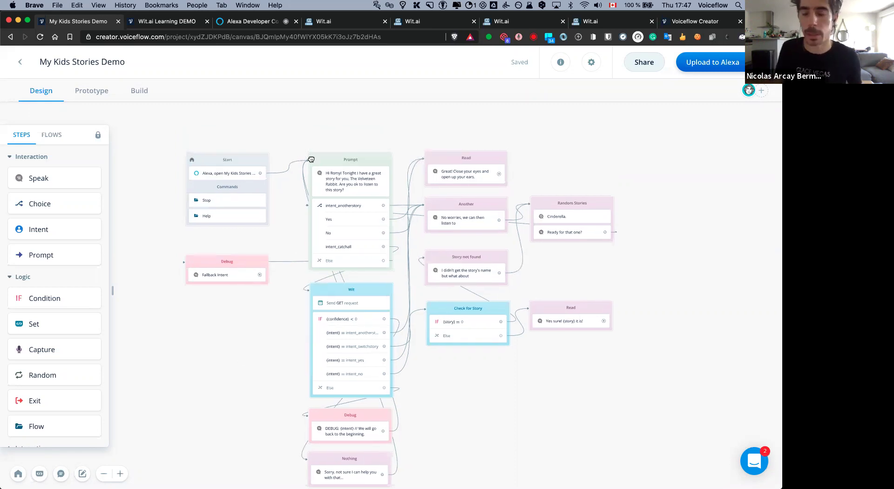
scroll(590, 361, down, 2)
scroll(594, 358, left, 1)
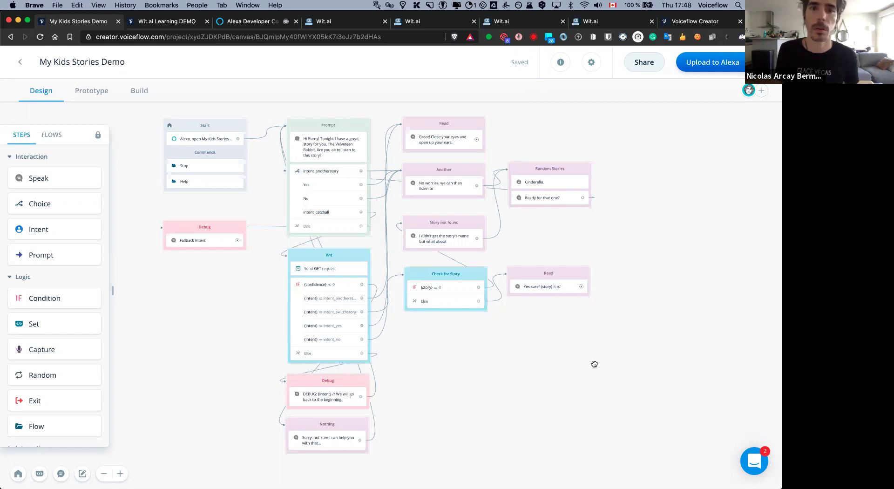
scroll(649, 369, left, 3)
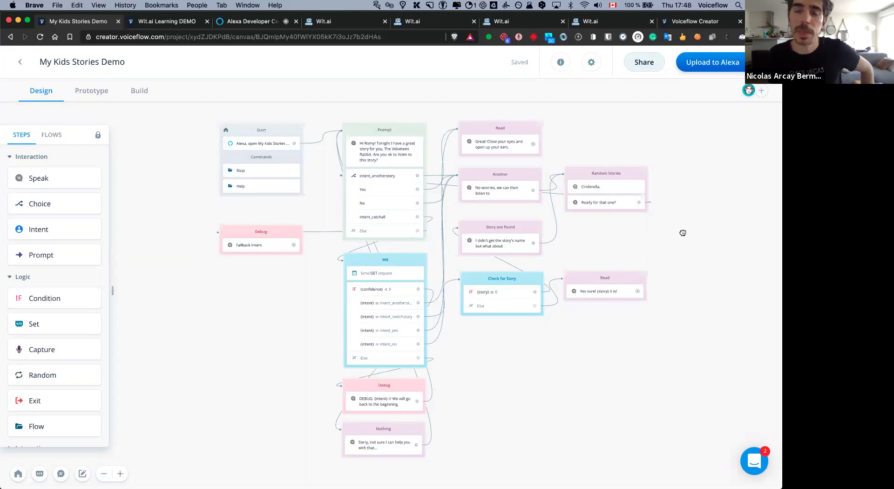
mouse_move(682, 233)
mouse_down()
mouse_move(677, 228)
mouse_move(673, 243)
mouse_up()
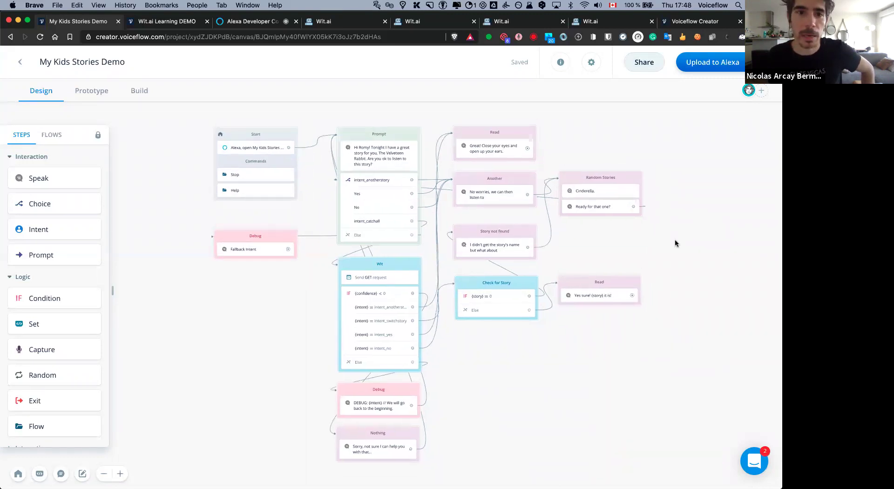
drag(675, 230, 674, 228)
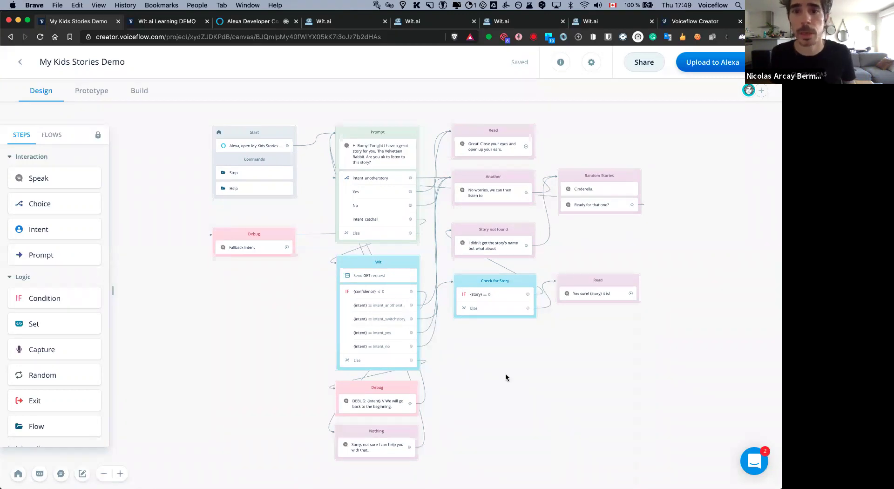
drag(538, 362, 540, 363)
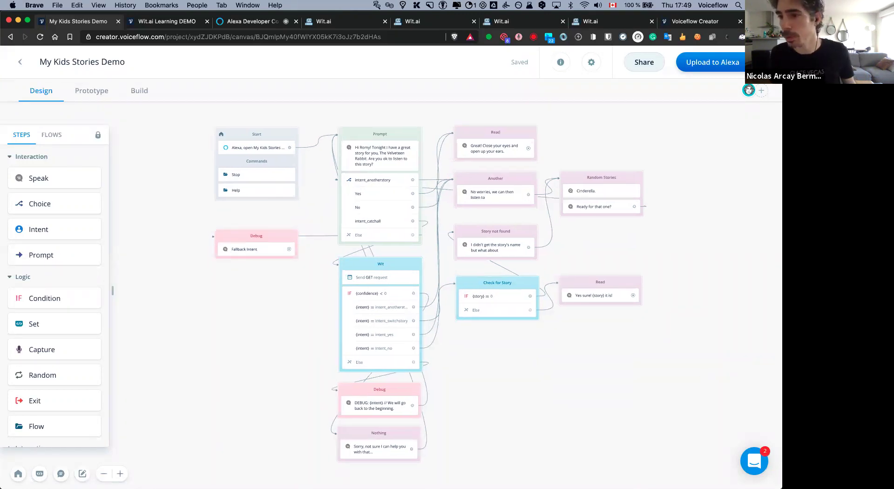